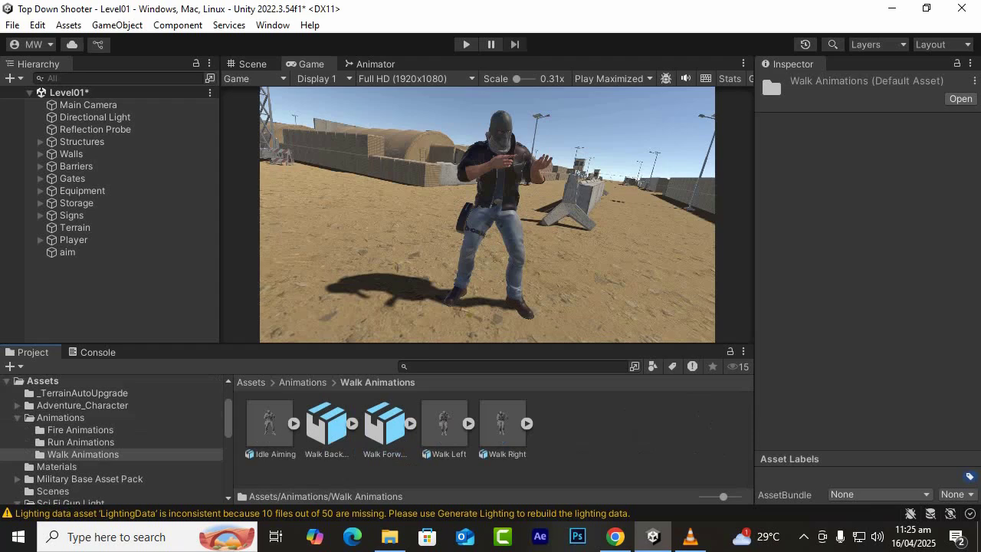
# Check the rig and animation import settings of all five walk animation assets, then the Idle Aiming clip alone
pyautogui.click(268, 423)
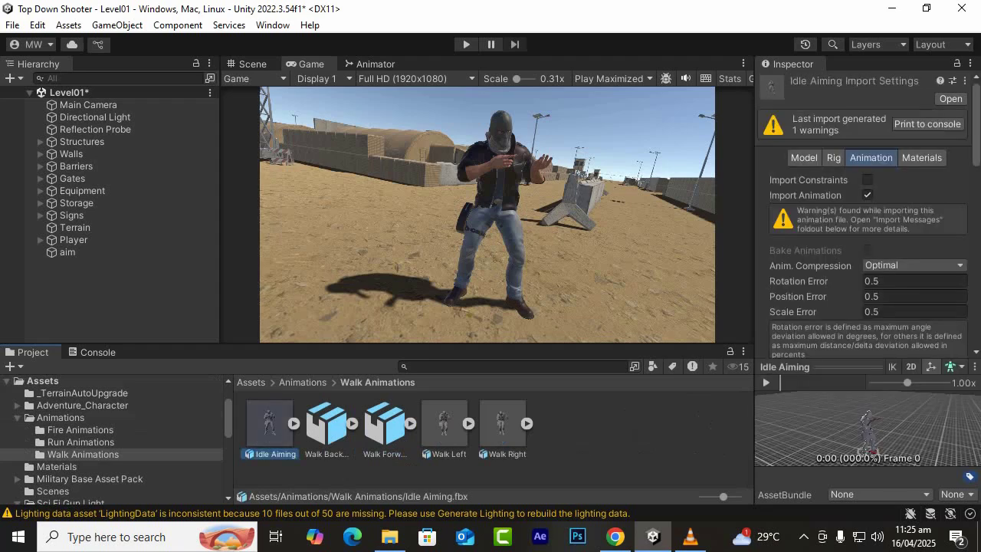
pyautogui.hotkey('ctrl', 'a')
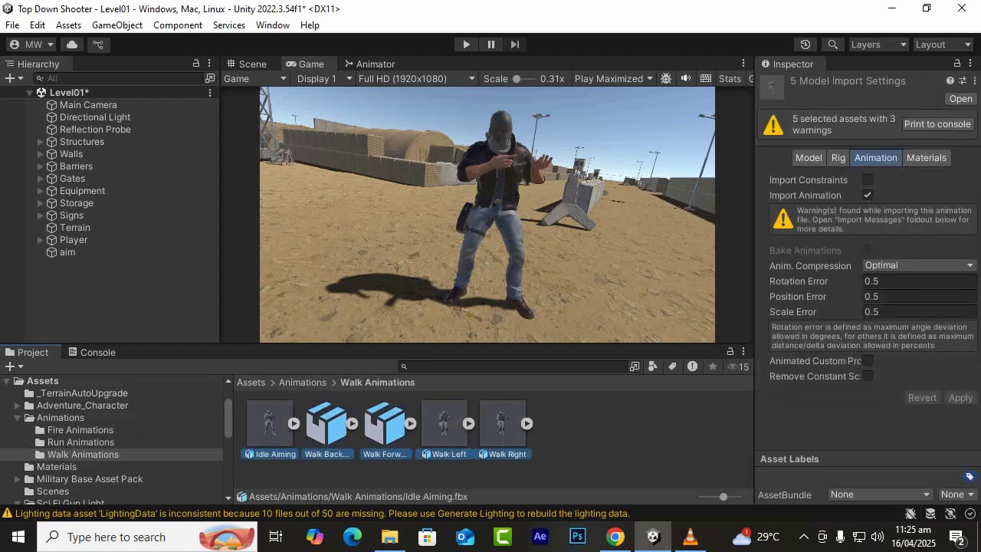
pyautogui.click(837, 157)
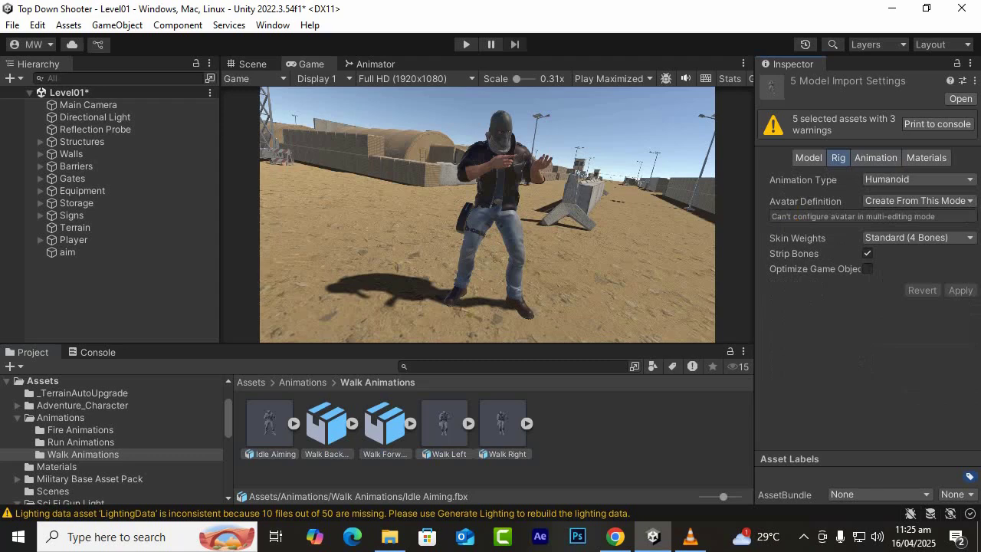
pyautogui.click(875, 157)
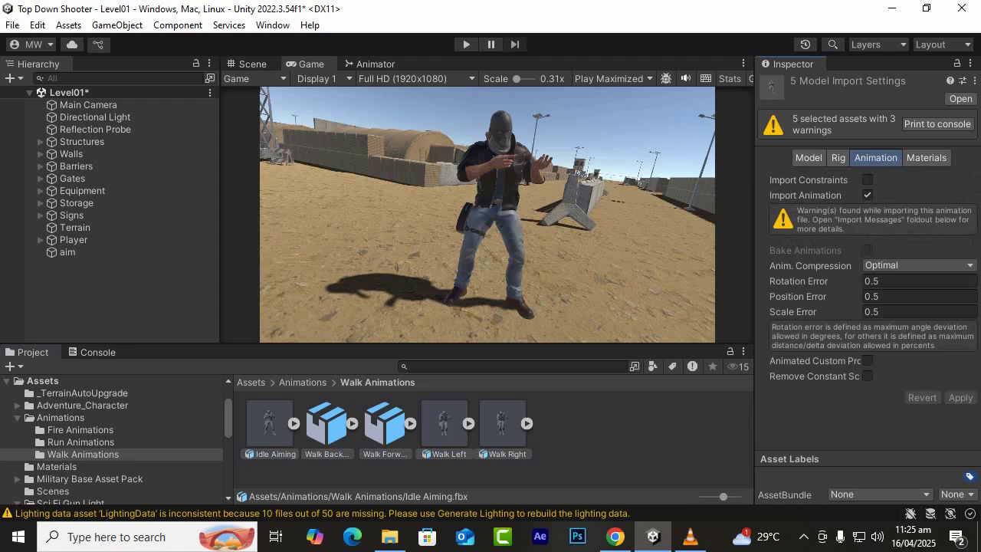
pyautogui.click(327, 425)
pyautogui.click(269, 425)
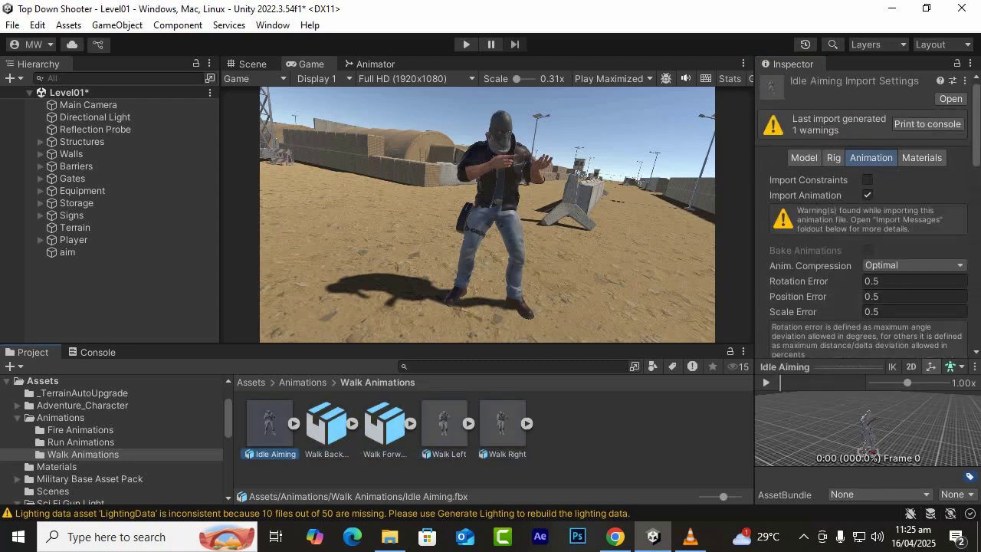
pyautogui.scroll(-5, 866, 214)
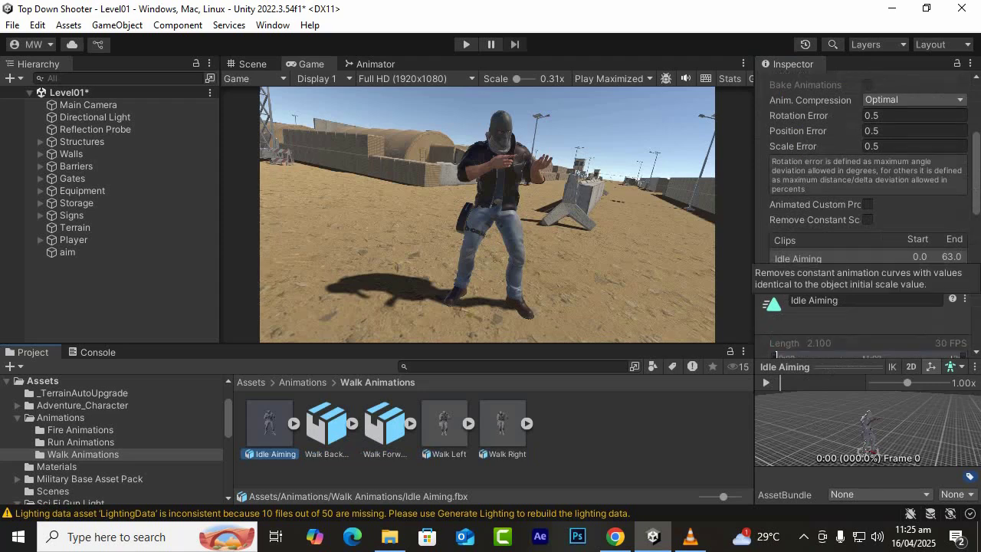
pyautogui.hotkey('ctrl', 'a')
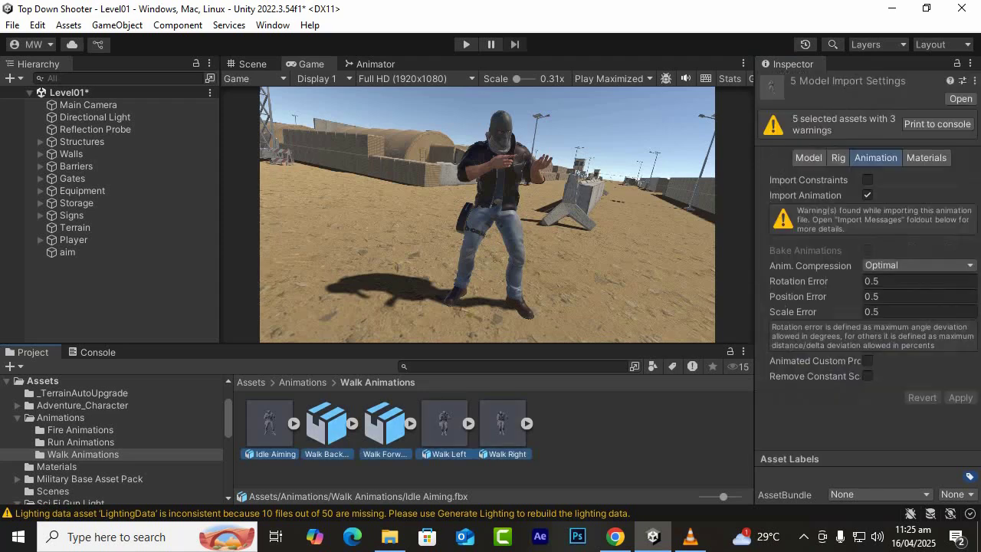
# Bake the Idle Aiming clip's root transform rotation into pose, based upon Original, and apply the import settings
pyautogui.click(269, 425)
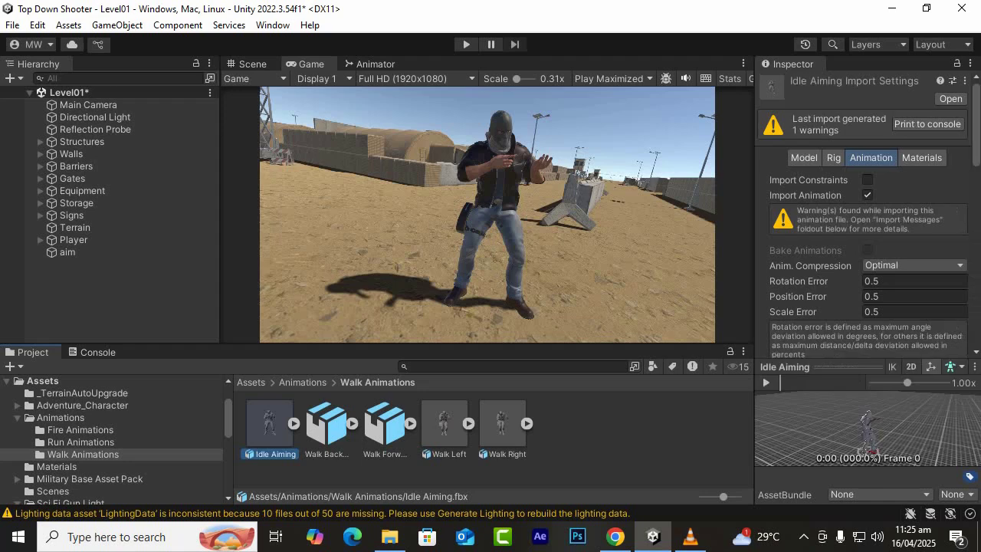
pyautogui.scroll(-6, 866, 215)
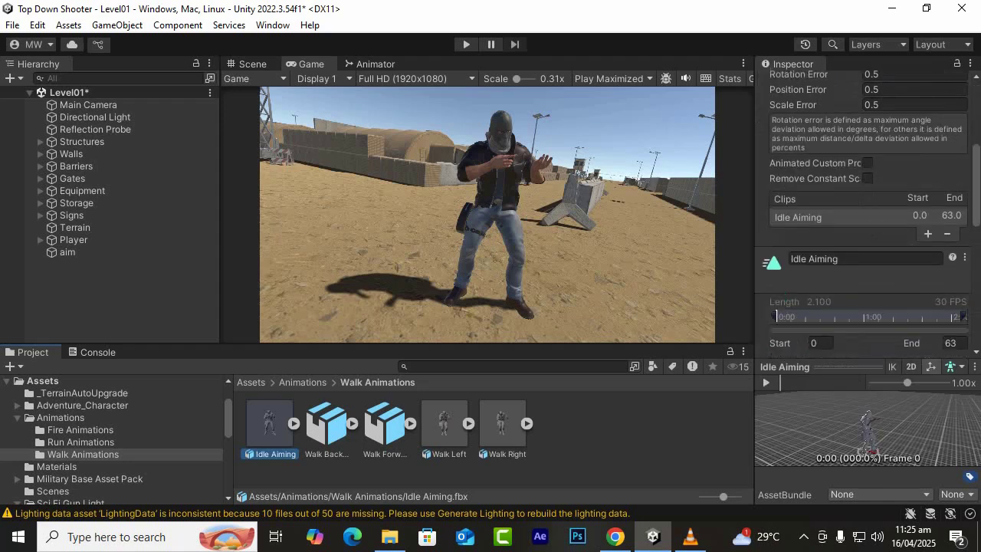
pyautogui.scroll(-4, 866, 230)
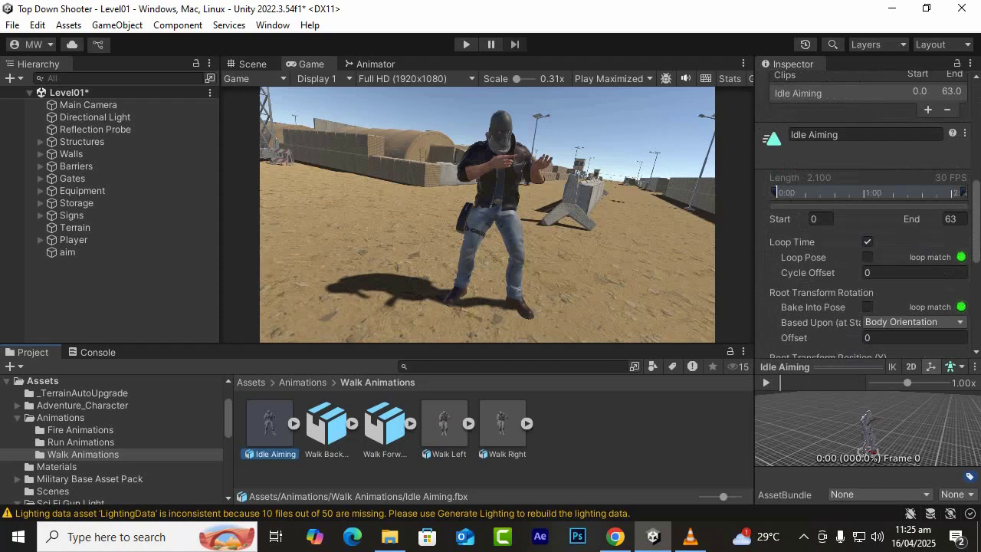
pyautogui.scroll(-1, 865, 230)
pyautogui.click(868, 265)
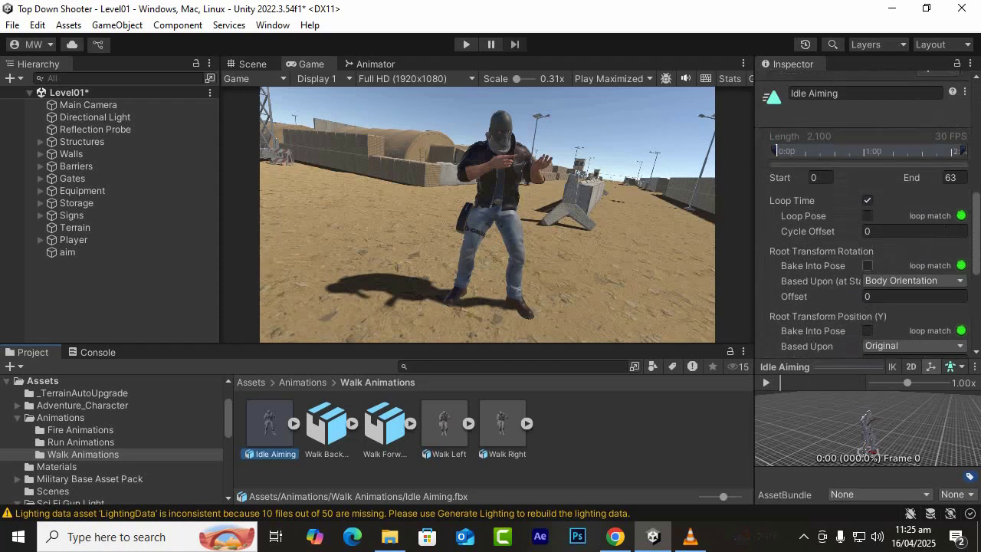
pyautogui.click(912, 281)
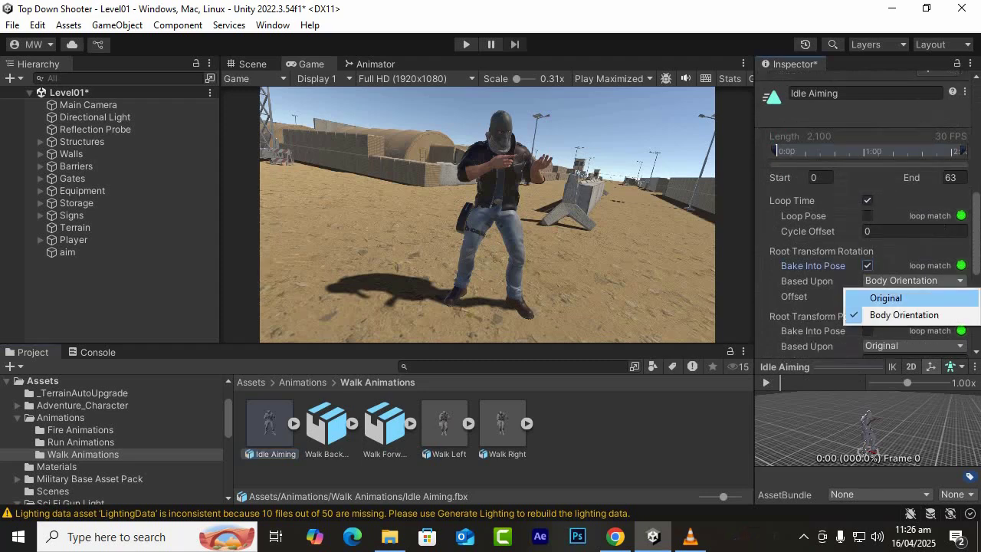
pyautogui.click(885, 297)
pyautogui.scroll(-6, 885, 299)
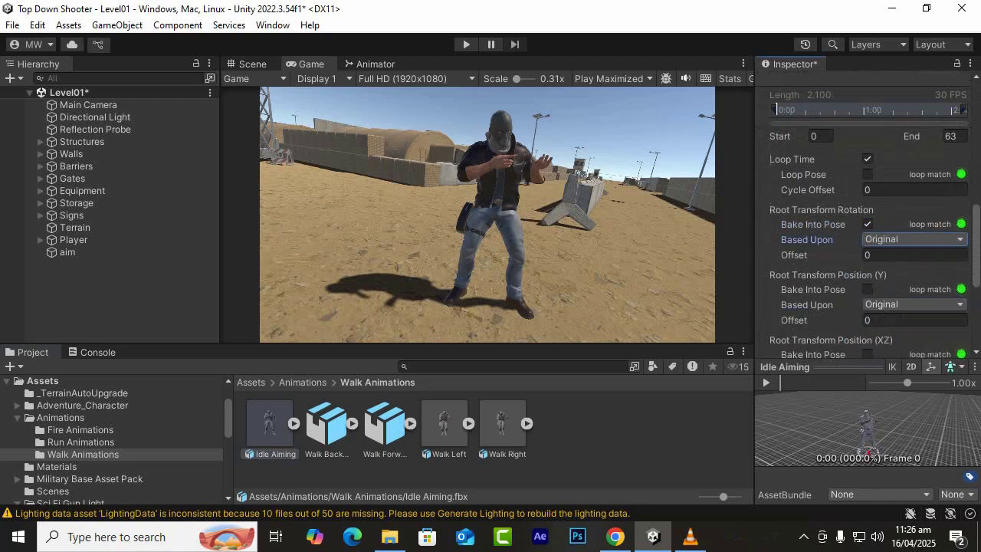
pyautogui.click(950, 343)
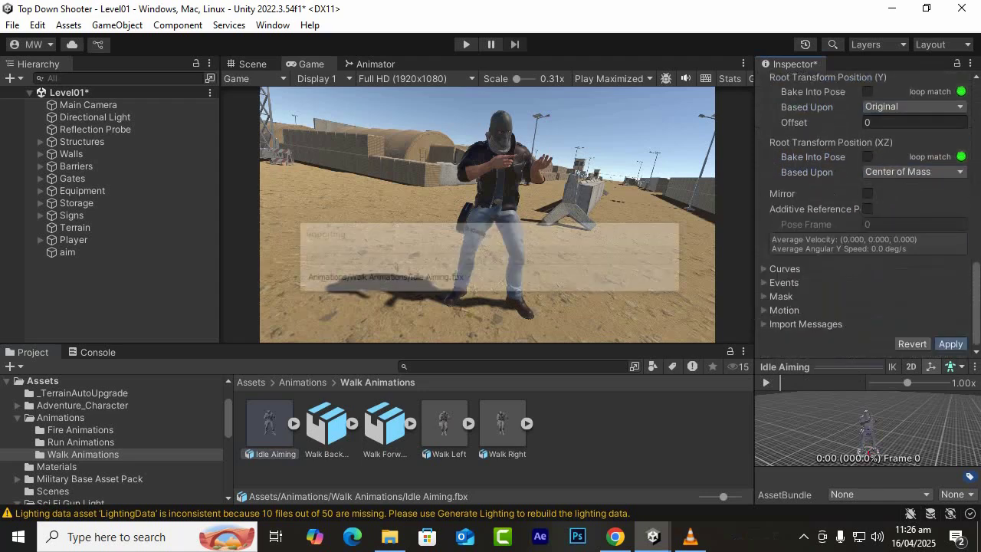
# Review the animation import settings of the Walk Backward, Walk Forward and Walk Right assets
pyautogui.click(326, 429)
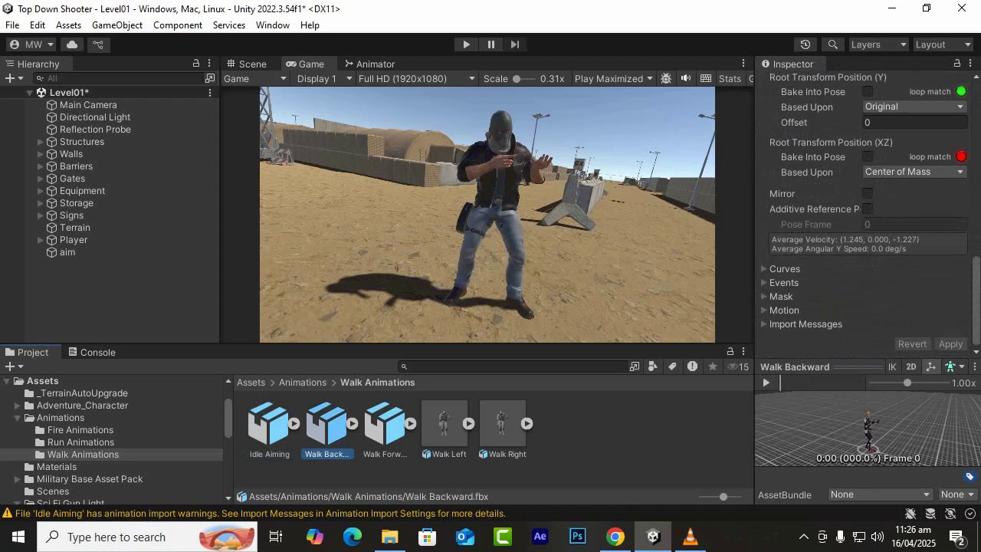
pyautogui.keyDown('ctrl'); pyautogui.click(384, 429); pyautogui.keyUp('ctrl')
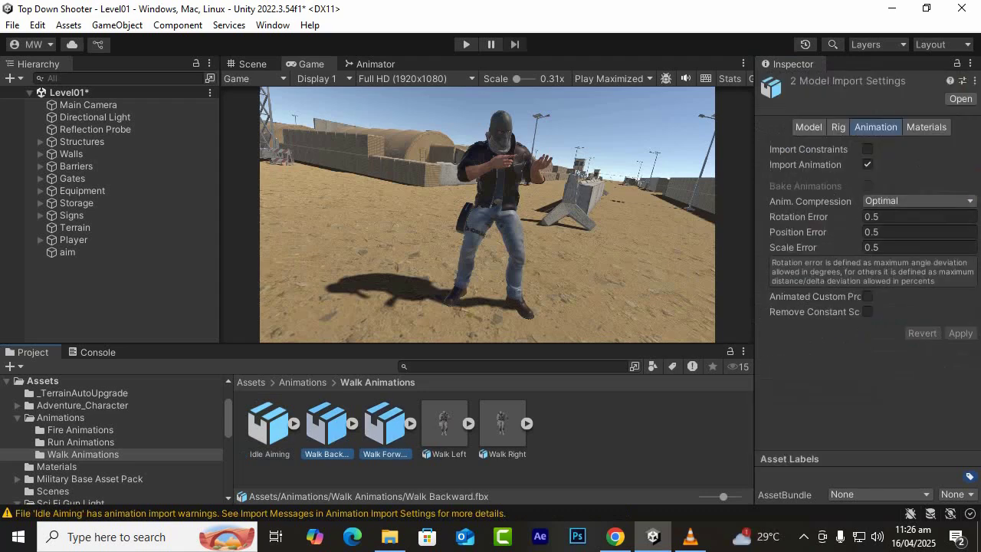
pyautogui.click(326, 429)
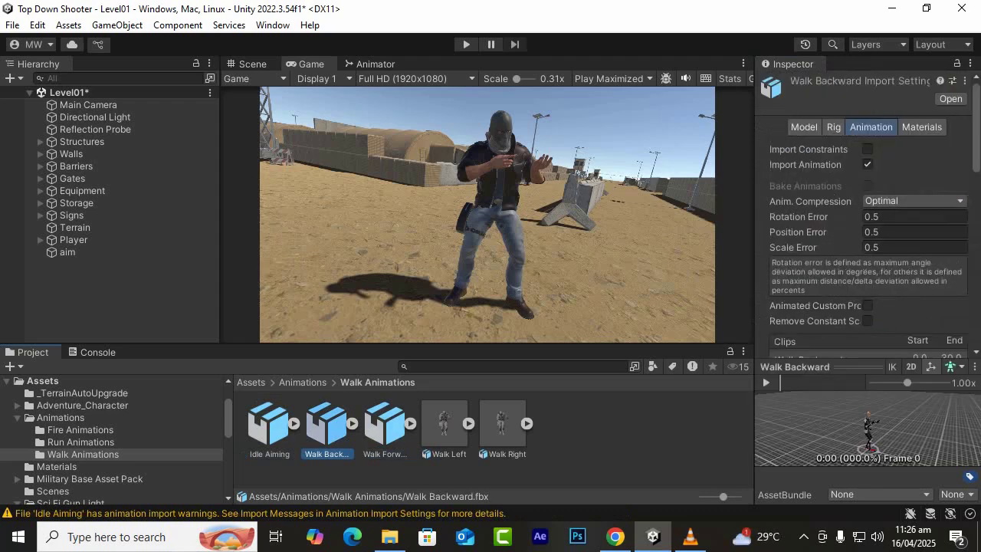
pyautogui.click(803, 536)
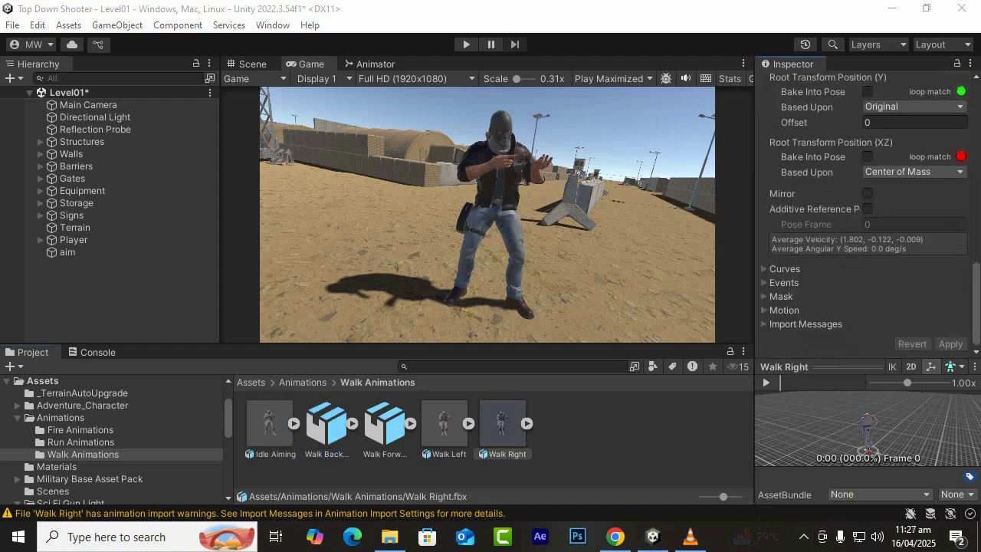
pyautogui.scroll(6, 866, 215)
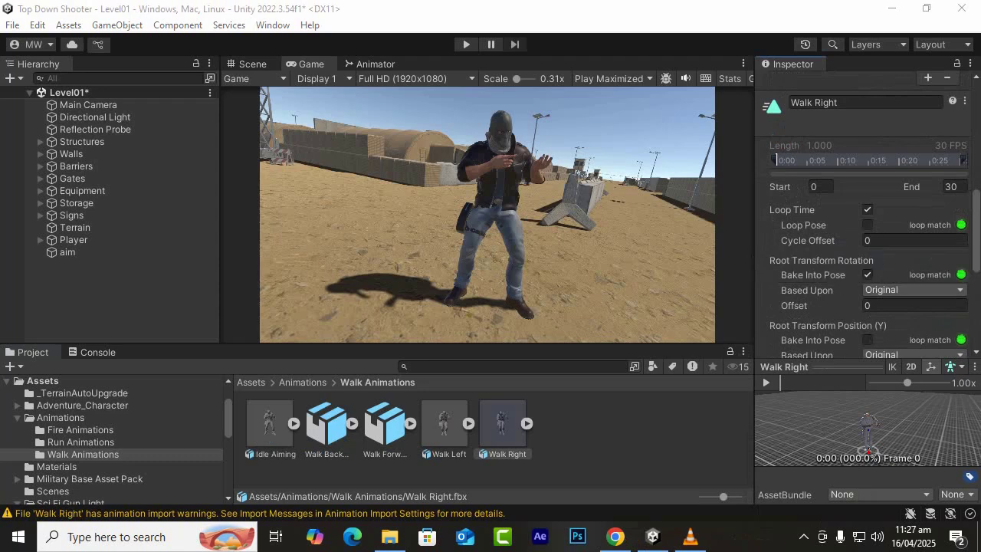
# Delete the idle state from the base layer of the PlayerController animator
pyautogui.click(370, 63)
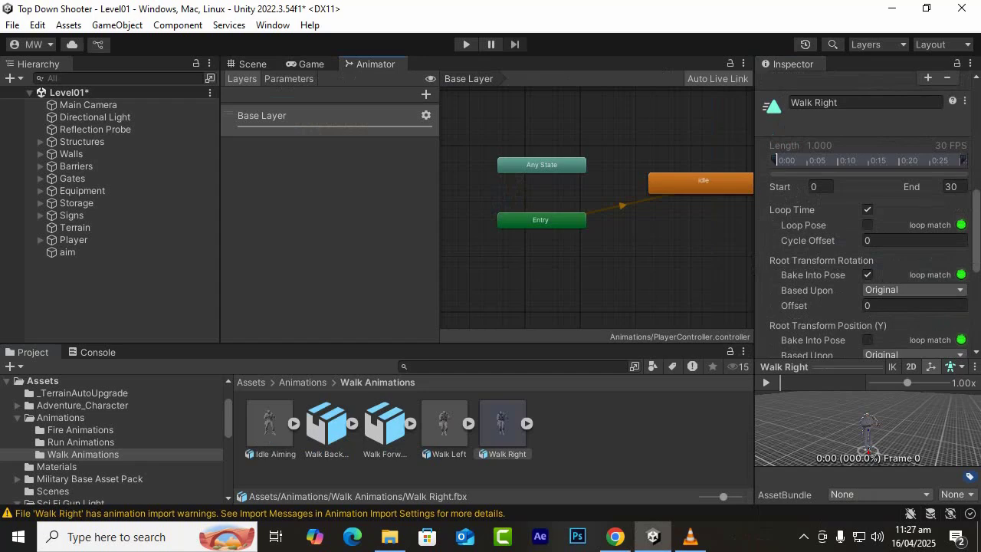
pyautogui.scroll(-3, 737, 217)
pyautogui.scroll(4, 659, 239)
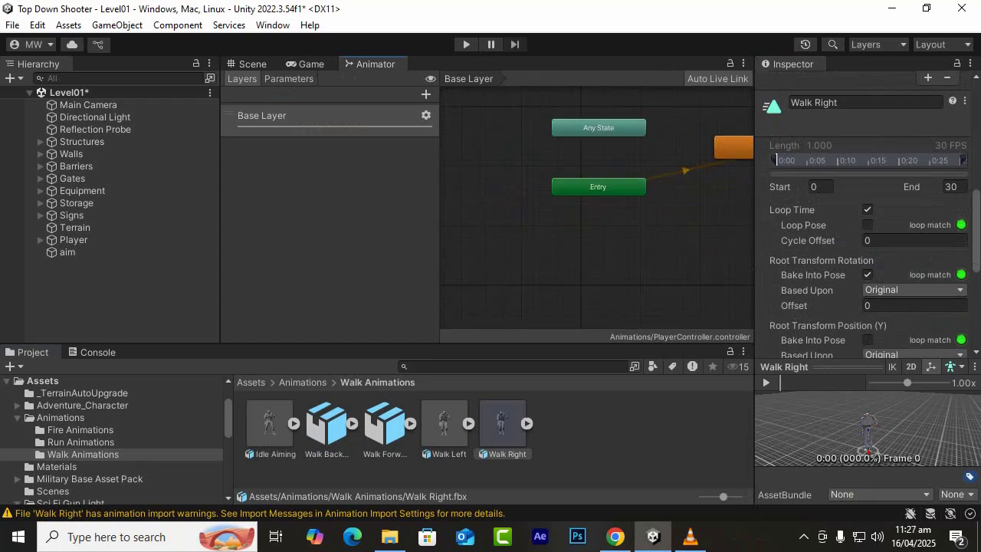
pyautogui.moveTo(716, 187); pyautogui.dragTo(644, 253, button='middle')
pyautogui.scroll(-3, 644, 253)
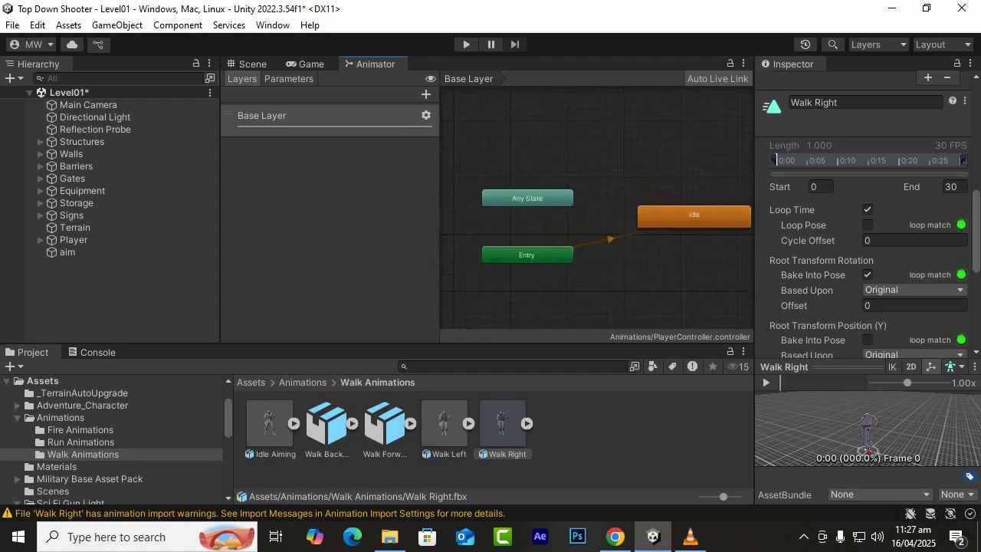
pyautogui.click(694, 216)
pyautogui.press('Delete')
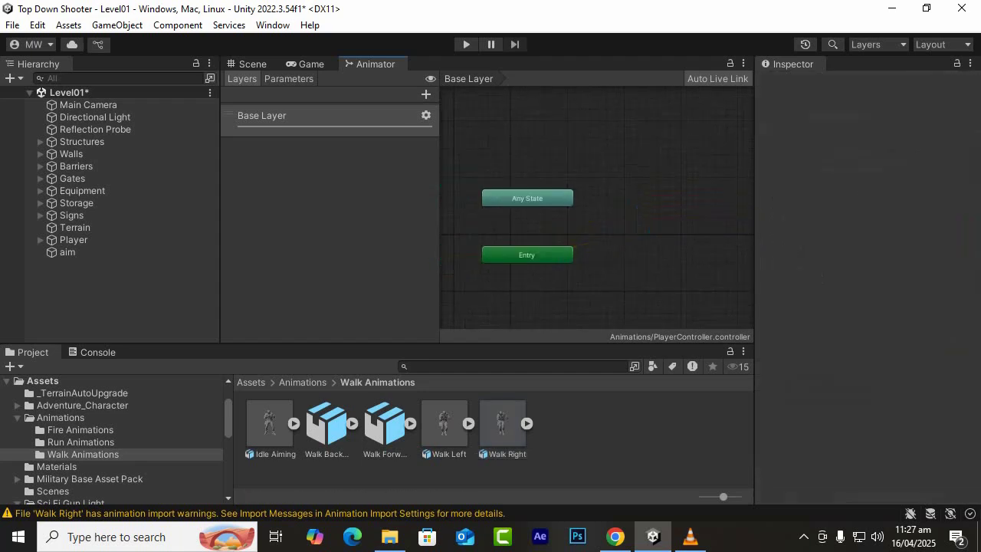
# Create a state from a new blend tree in the base layer and name it IdleWalk
pyautogui.rightClick(621, 165)
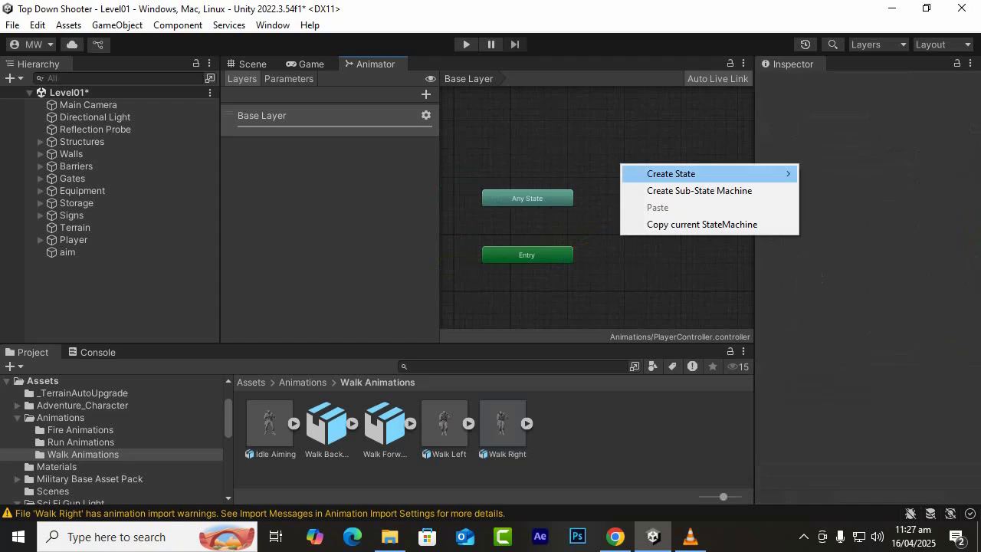
pyautogui.moveTo(674, 173)
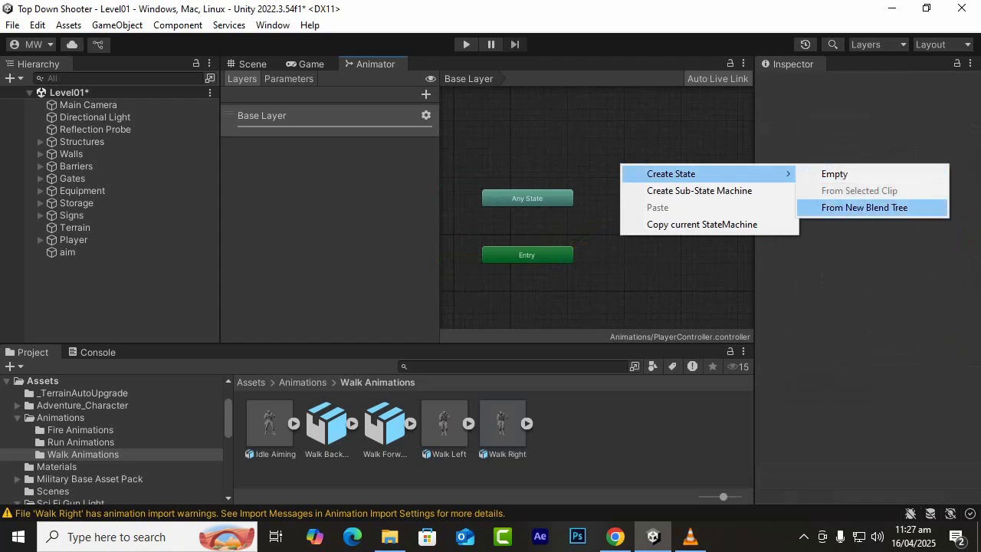
pyautogui.click(864, 208)
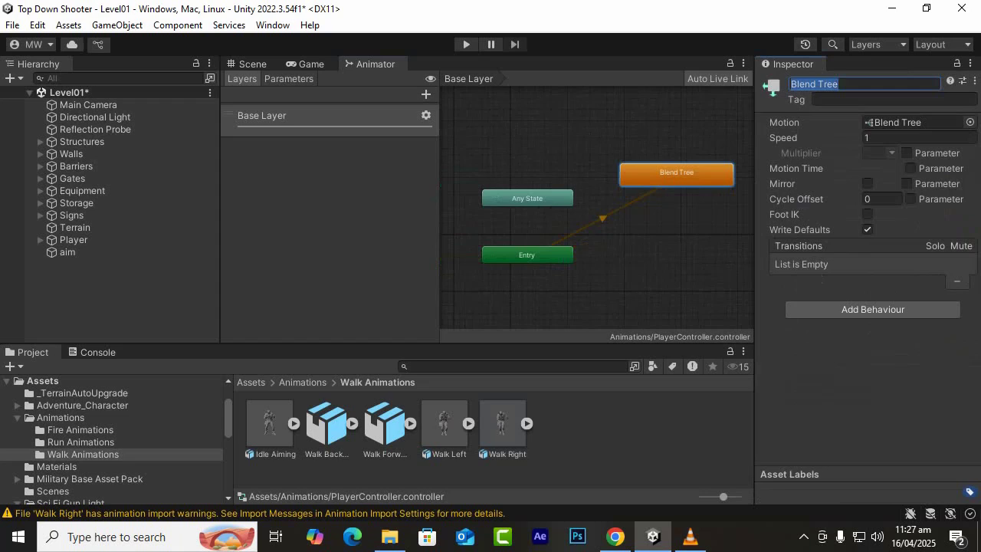
pyautogui.press('BackSpace')
pyautogui.write('Idle')
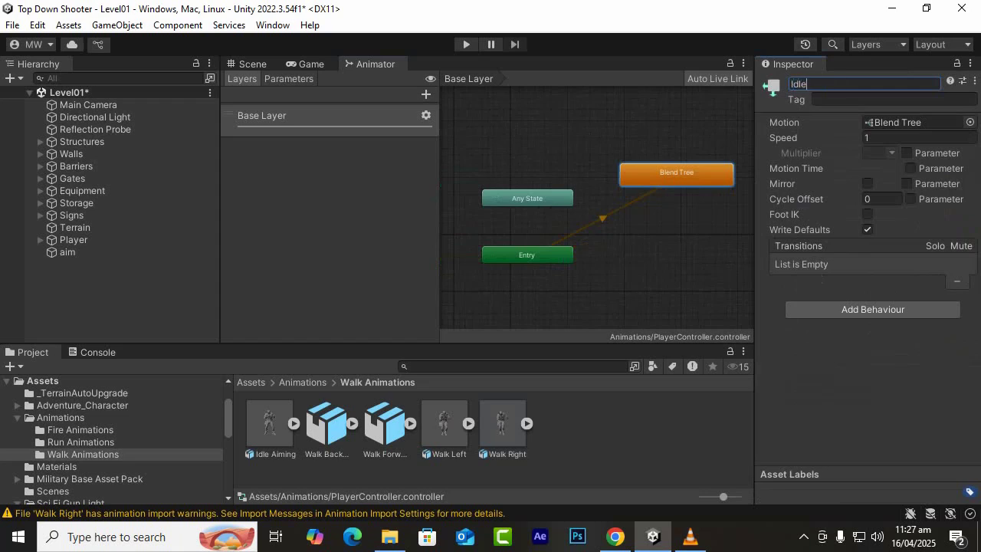
pyautogui.write('Walk')
pyautogui.press('Return')
# Open the IdleWalk blend tree and set its blend type to 2D Simple Directional
pyautogui.doubleClick(675, 174)
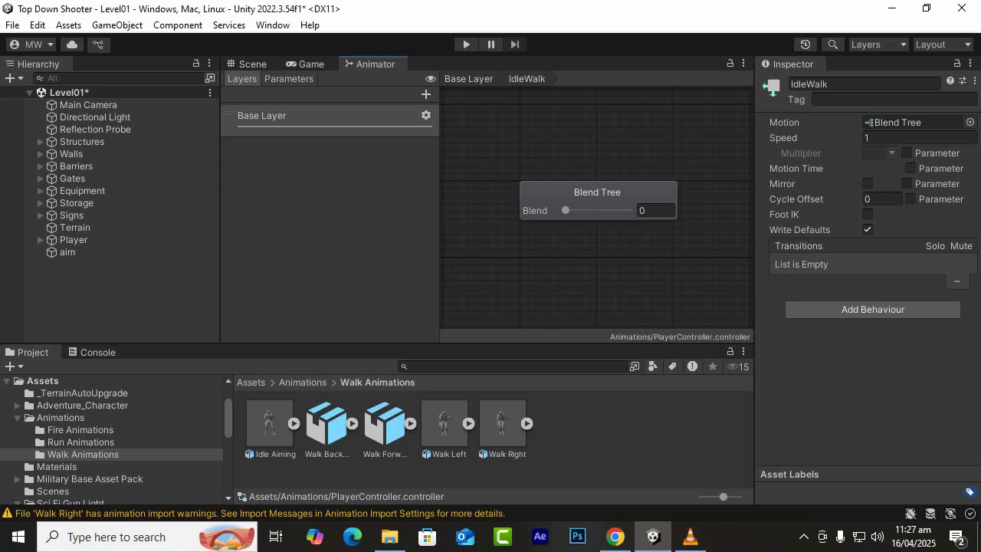
pyautogui.click(597, 192)
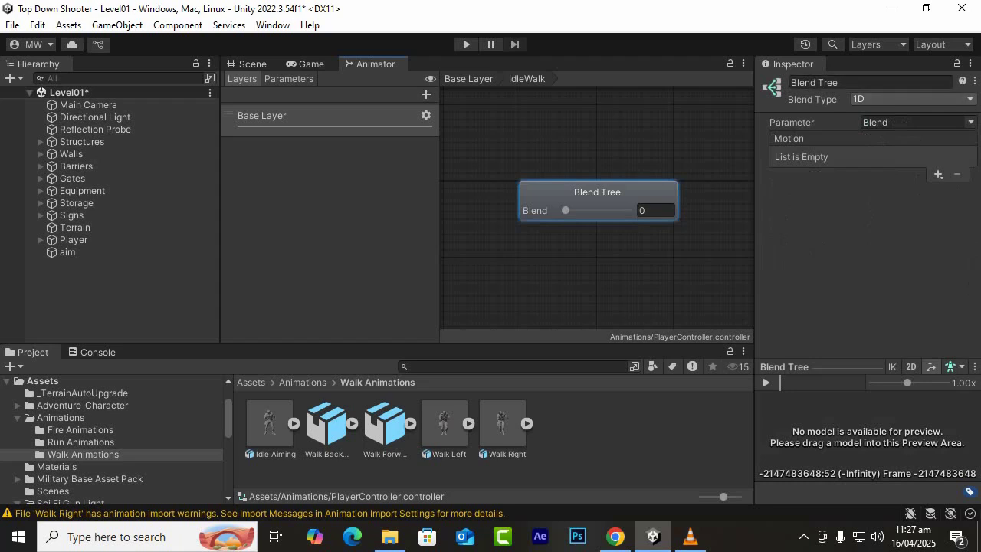
pyautogui.click(912, 98)
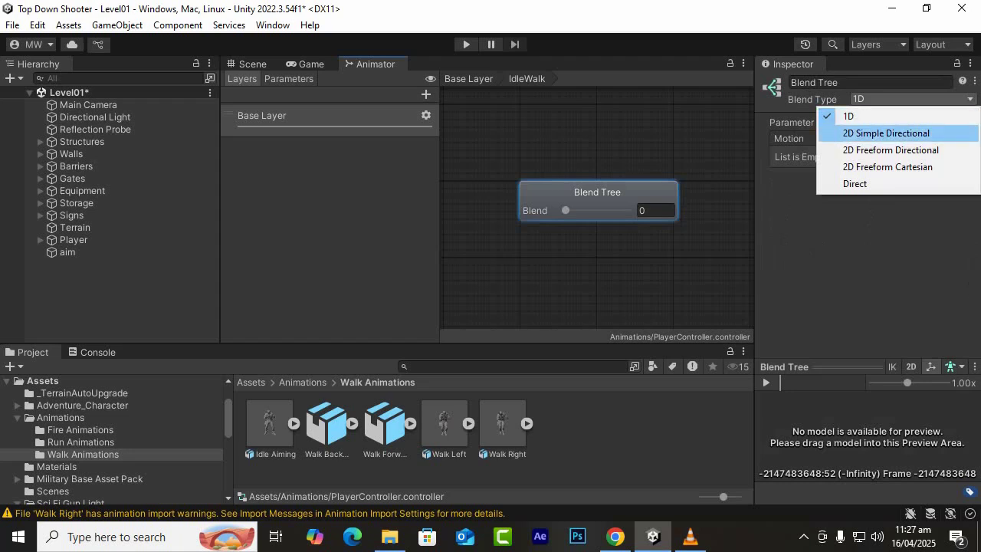
pyautogui.click(886, 132)
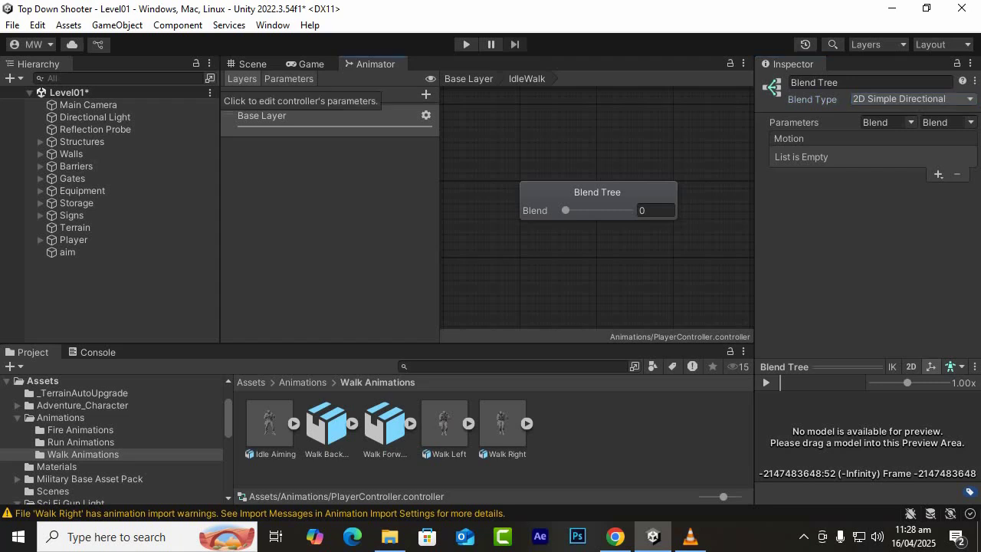
# Rename the animator's Blend parameter as xVelocity
pyautogui.click(288, 78)
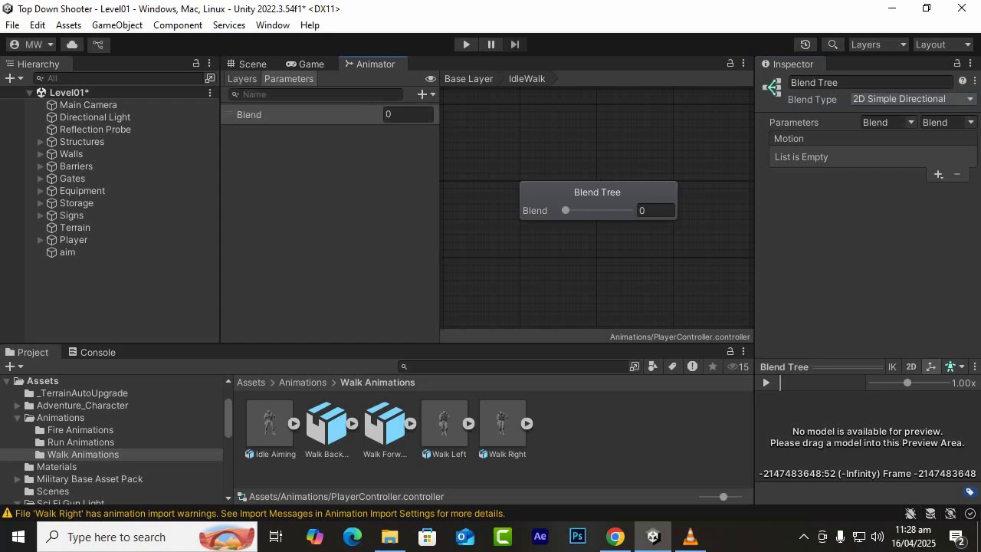
pyautogui.doubleClick(248, 114)
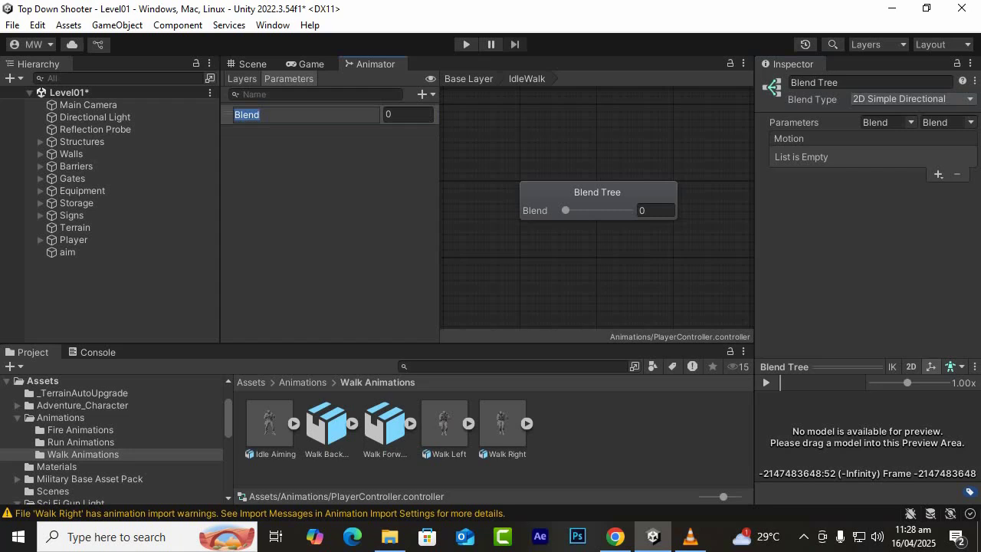
pyautogui.write('xVelocity')
pyautogui.press('Return')
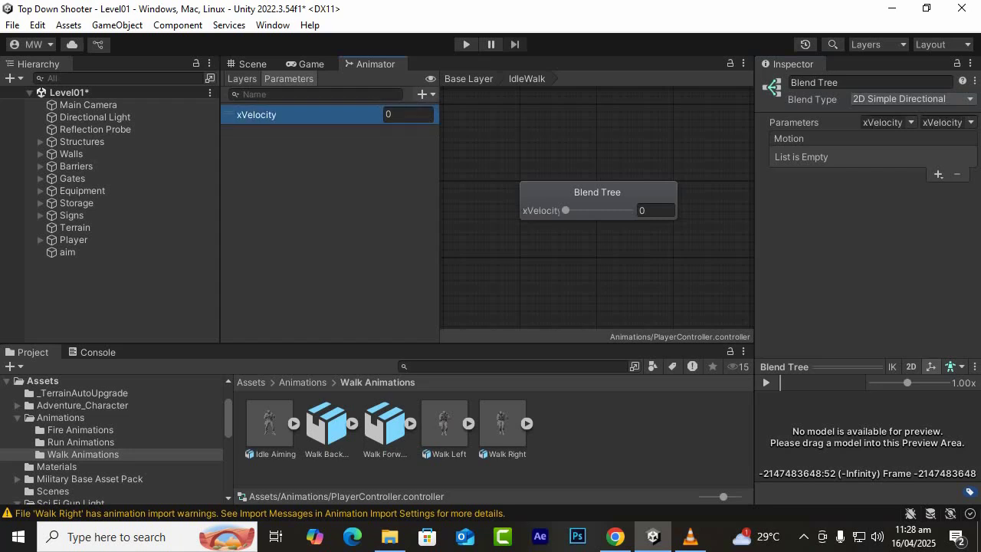
# Add a float parameter named yVelocity to the animator's parameters
pyautogui.click(422, 93)
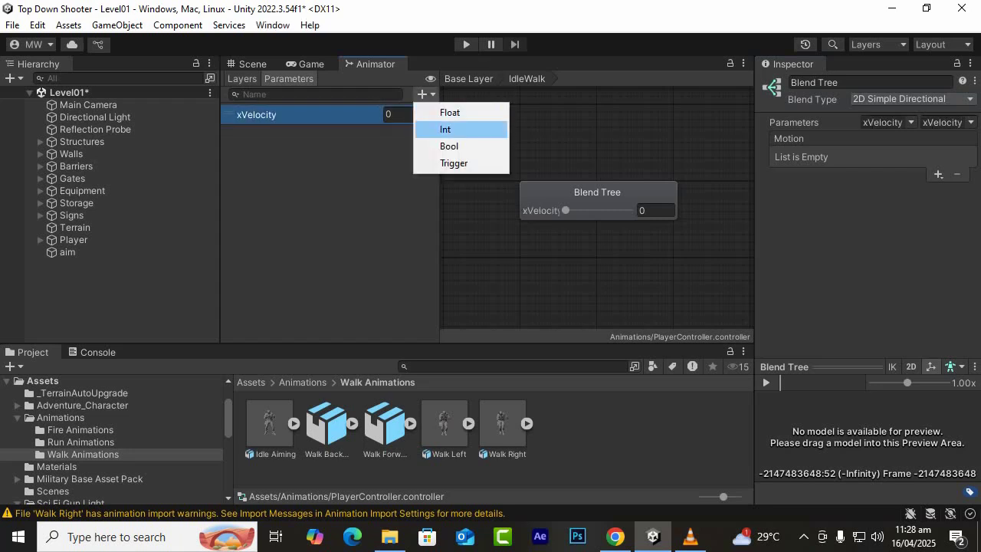
pyautogui.click(452, 113)
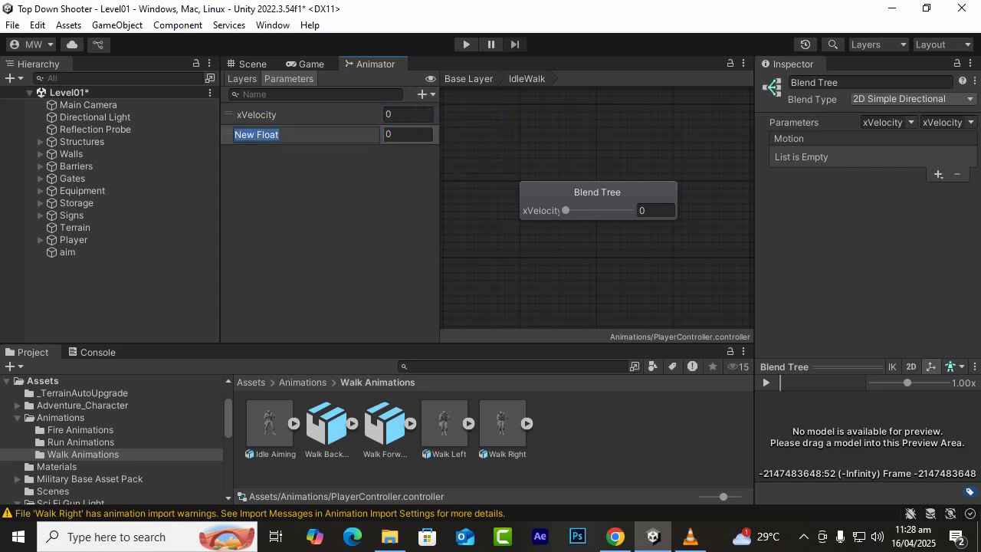
pyautogui.write('yVelocity')
pyautogui.press('Return')
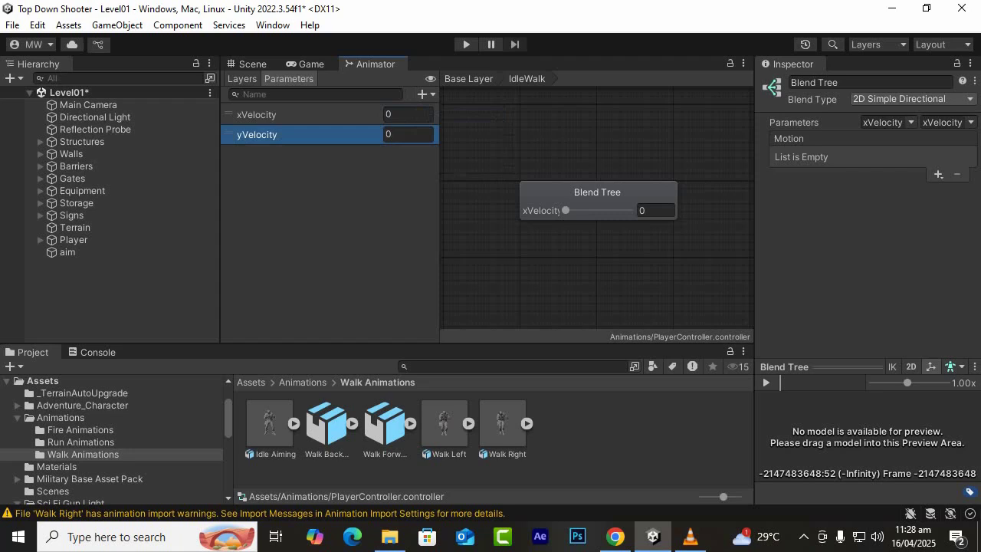
# Set the second parameter of the IdleWalk blend tree to yVelocity
pyautogui.moveTo(754, 230); pyautogui.dragTo(740, 229)
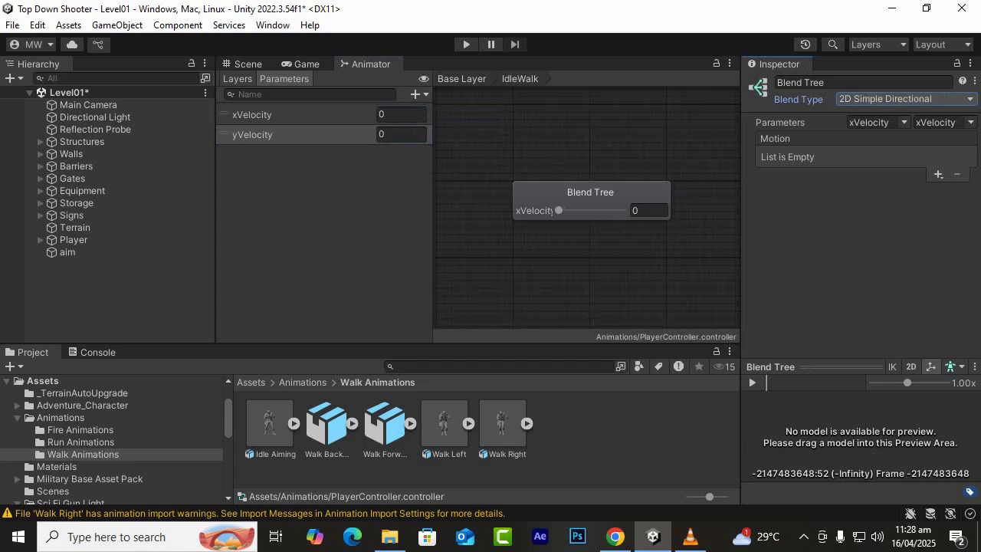
pyautogui.click(590, 192)
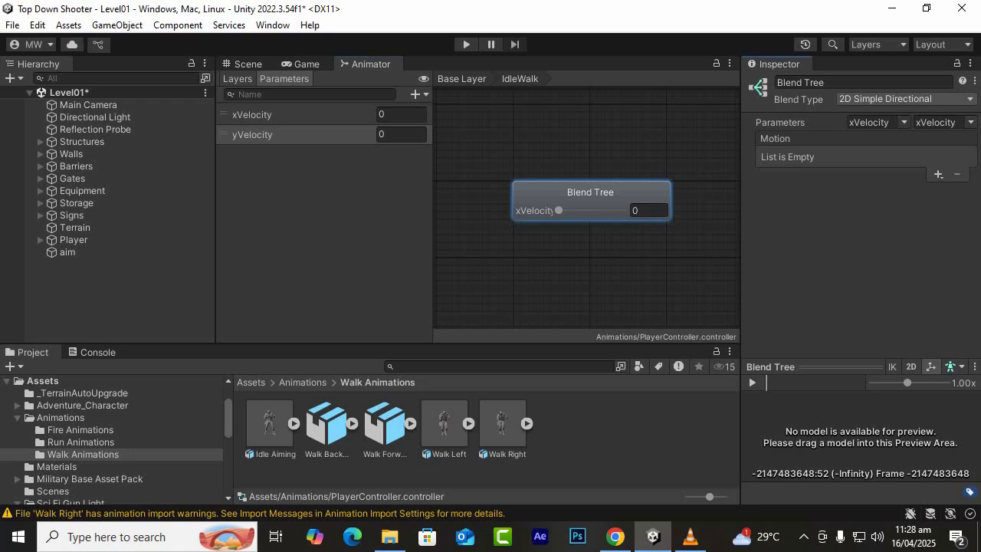
pyautogui.click(969, 121)
pyautogui.click(920, 155)
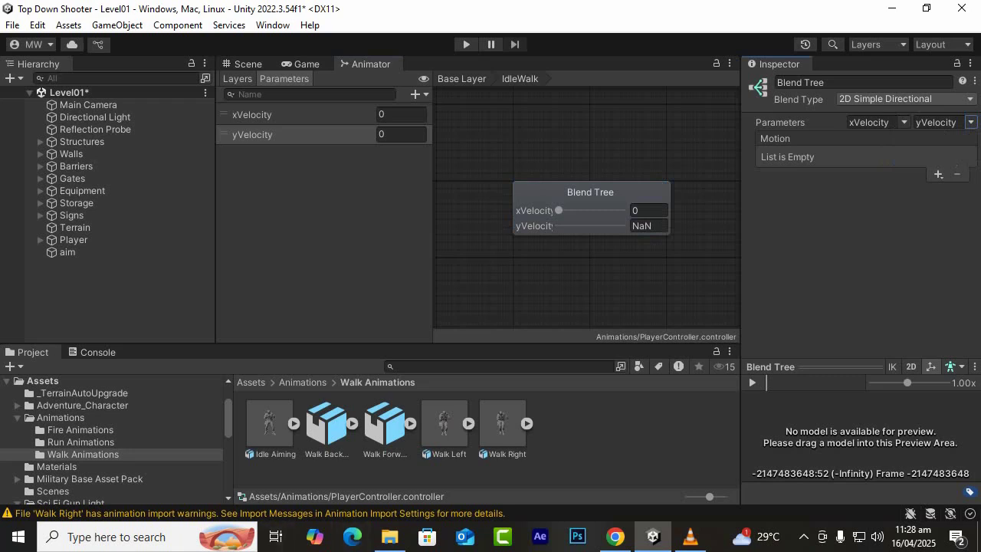
# Add five empty motion fields to the IdleWalk blend tree
pyautogui.click(937, 174)
pyautogui.click(902, 190)
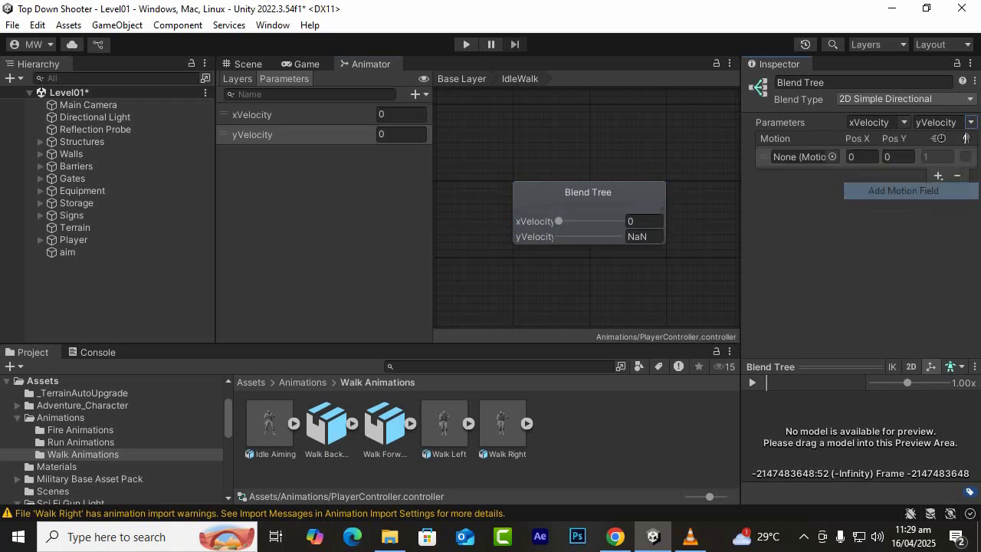
pyautogui.click(937, 176)
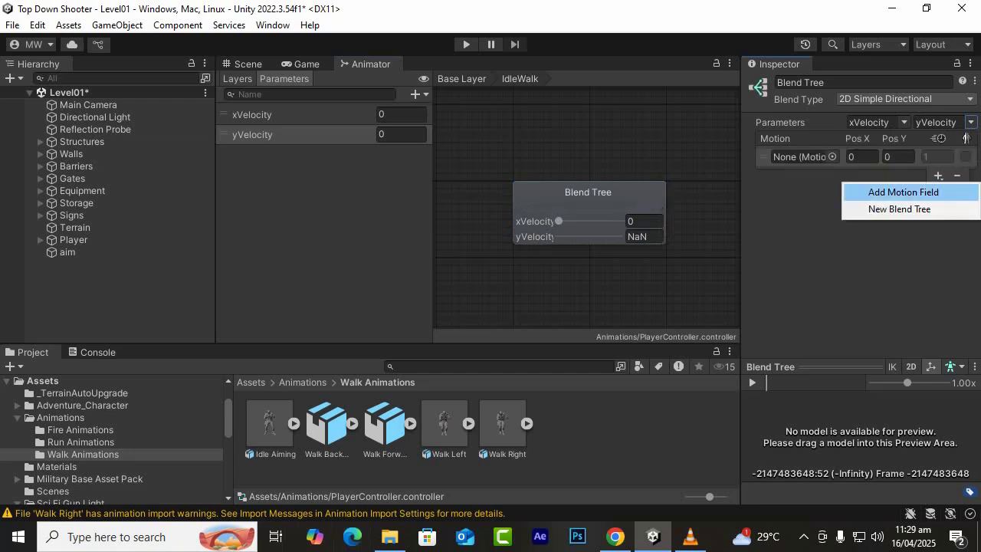
pyautogui.click(903, 190)
pyautogui.scroll(-2, 861, 215)
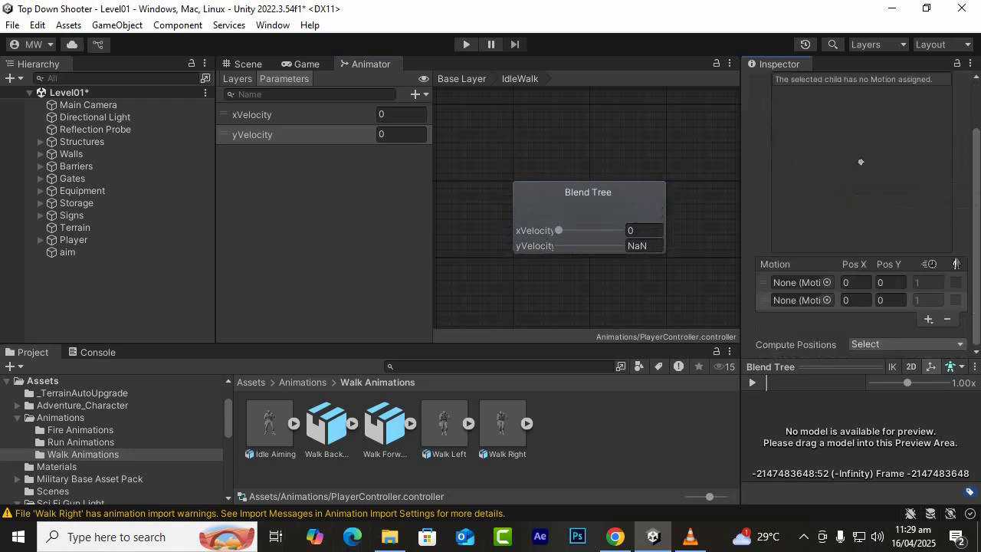
pyautogui.click(928, 319)
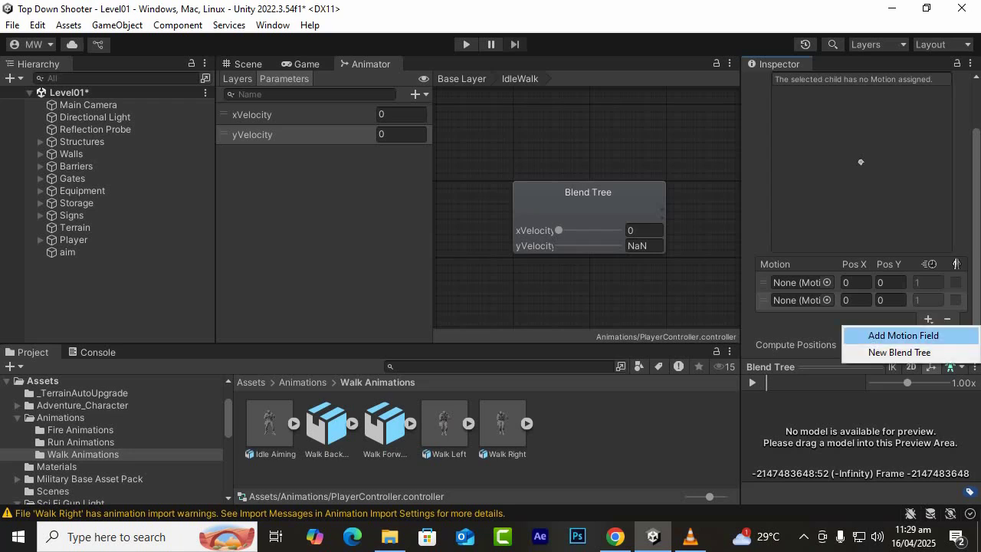
pyautogui.click(894, 332)
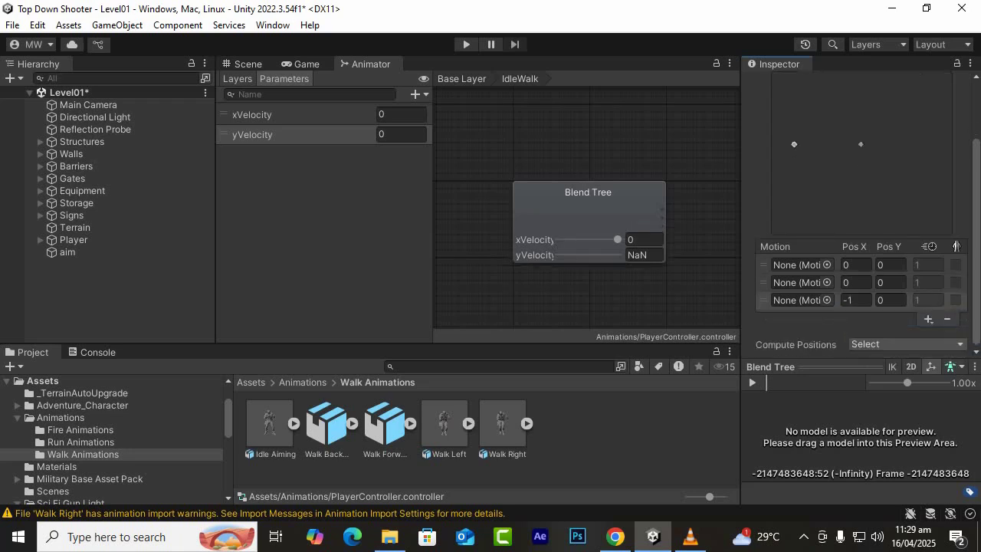
pyautogui.click(927, 318)
pyautogui.click(881, 333)
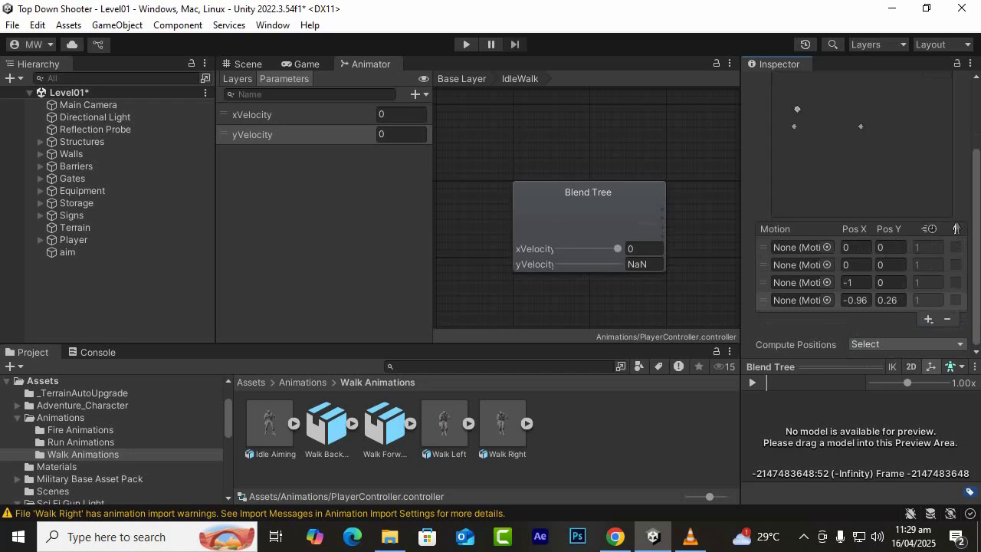
pyautogui.click(927, 318)
pyautogui.click(888, 333)
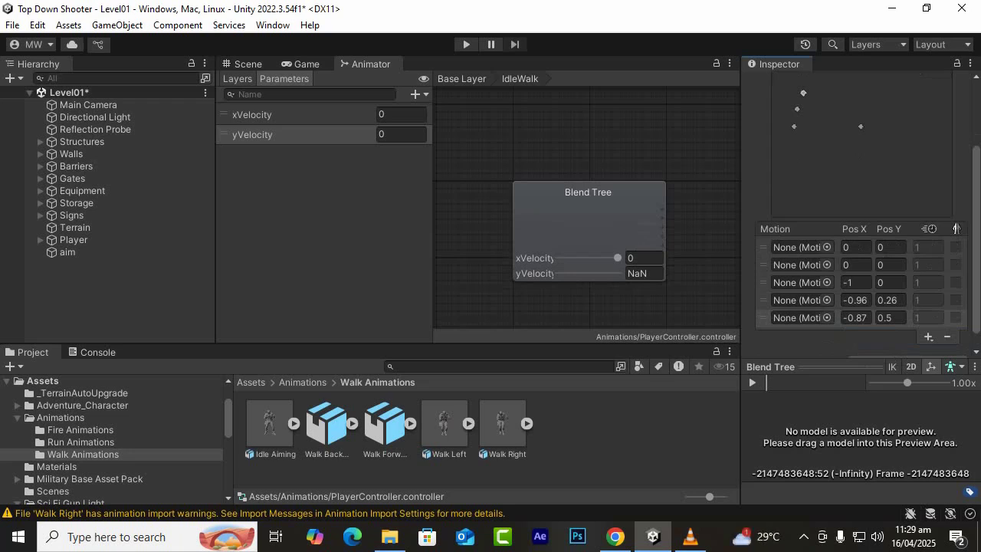
# Assign the Idle Aiming, Walk Forward and Walk Backward clips to the blend tree's first three motion fields, in that order
pyautogui.click(293, 423)
pyautogui.moveTo(512, 422); pyautogui.dragTo(797, 247)
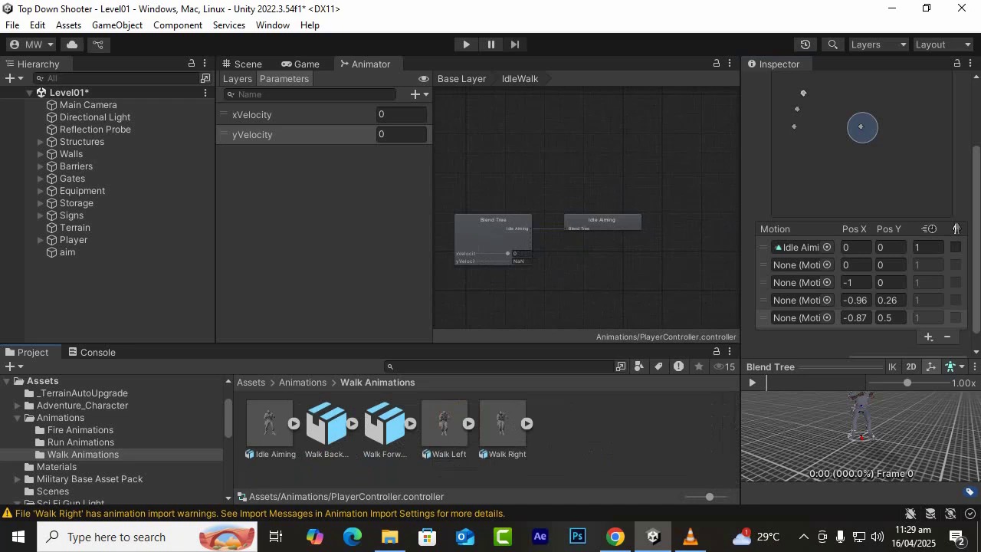
pyautogui.click(410, 423)
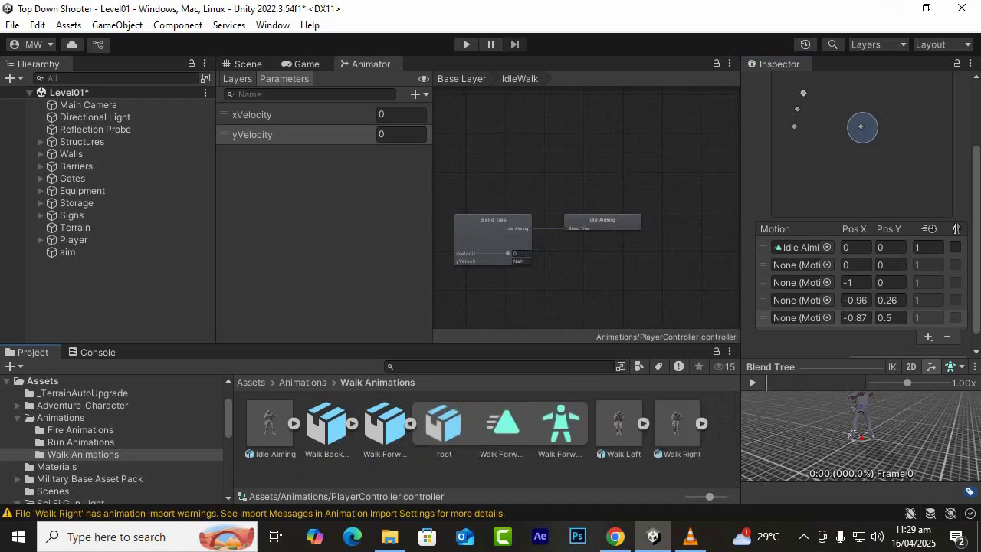
pyautogui.moveTo(501, 423); pyautogui.dragTo(799, 264)
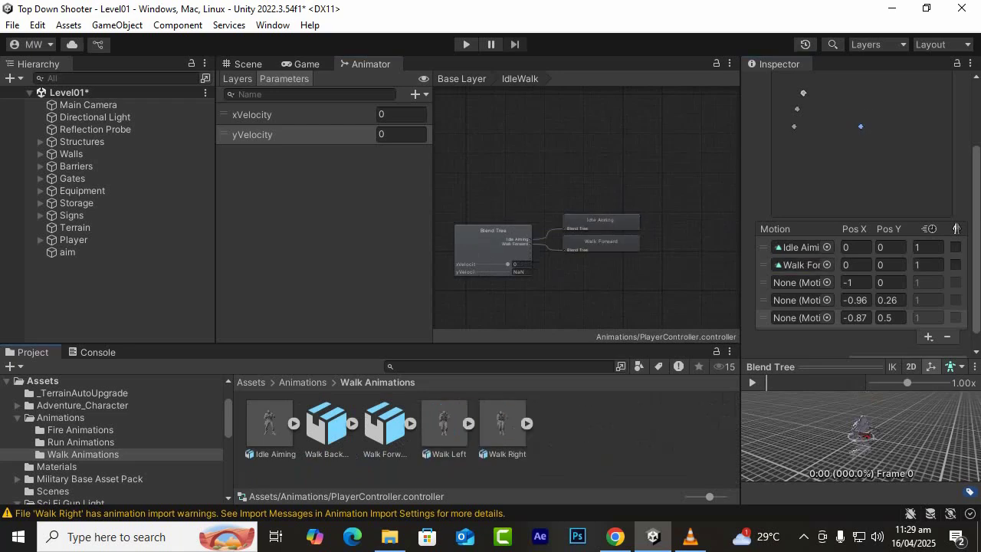
pyautogui.moveTo(442, 423); pyautogui.dragTo(797, 282)
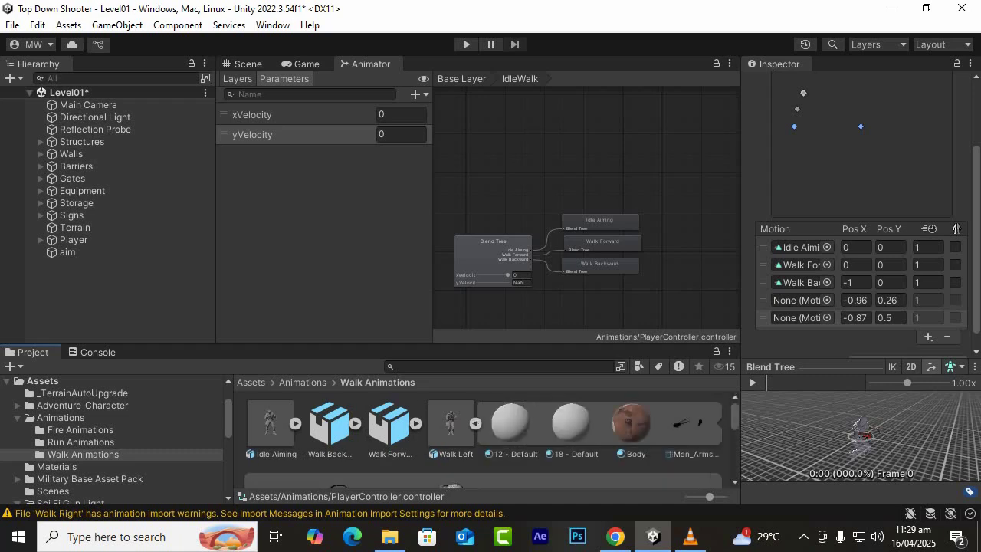
# Assign the Walk Left clip to the fourth motion field and the Walk Right clip to the fifth
pyautogui.scroll(-3, 481, 438)
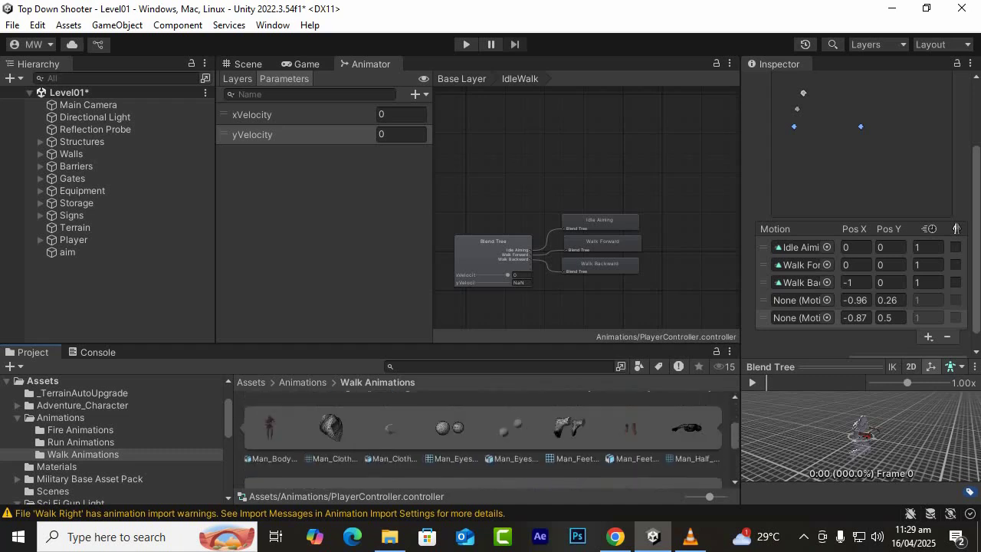
pyautogui.scroll(-5, 481, 438)
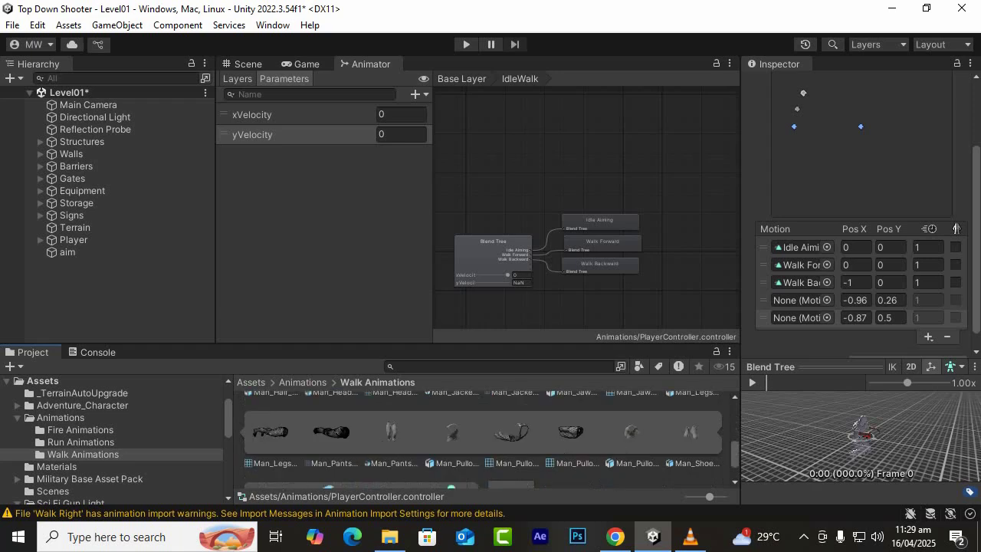
pyautogui.moveTo(390, 446); pyautogui.dragTo(801, 299)
pyautogui.scroll(3, 481, 438)
pyautogui.scroll(5, 482, 438)
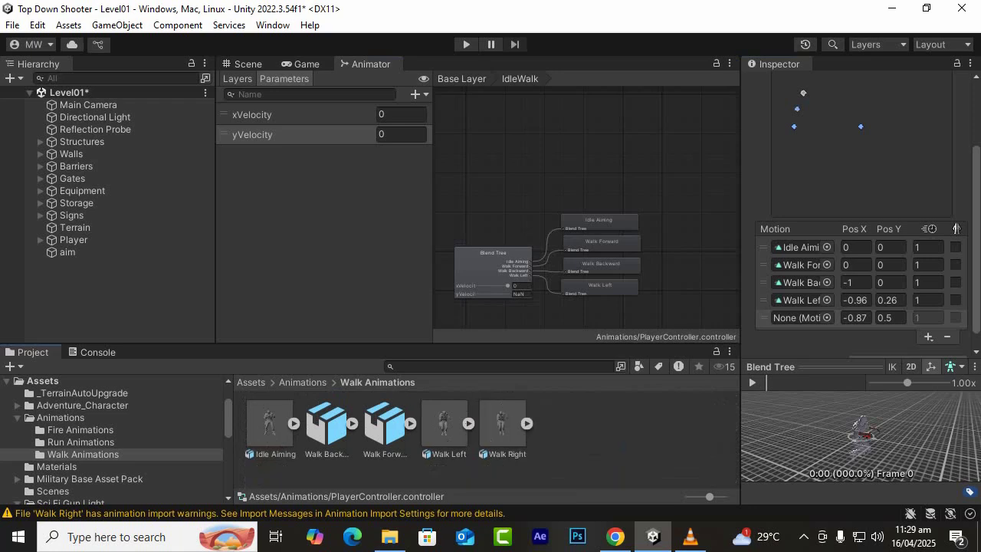
pyautogui.scroll(-5, 481, 438)
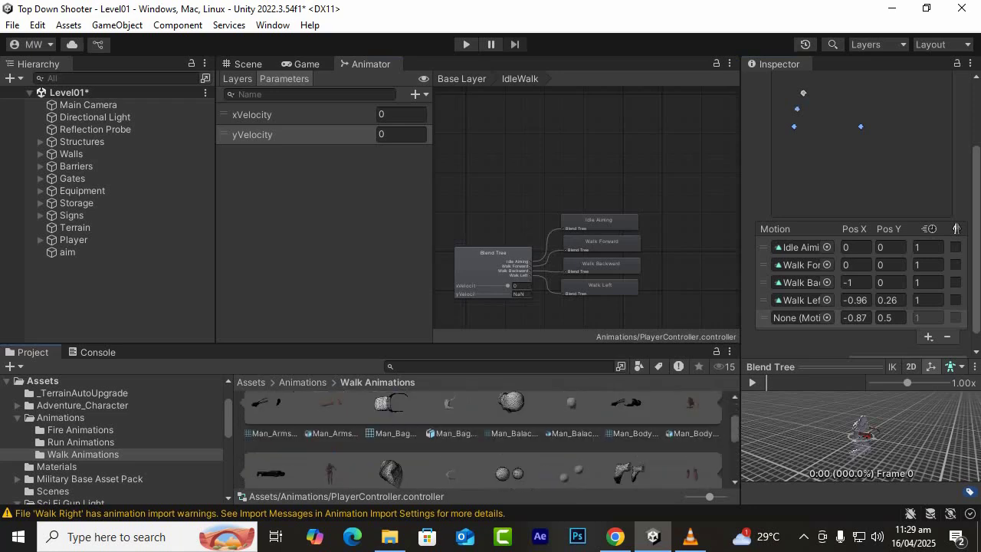
pyautogui.scroll(-6, 481, 439)
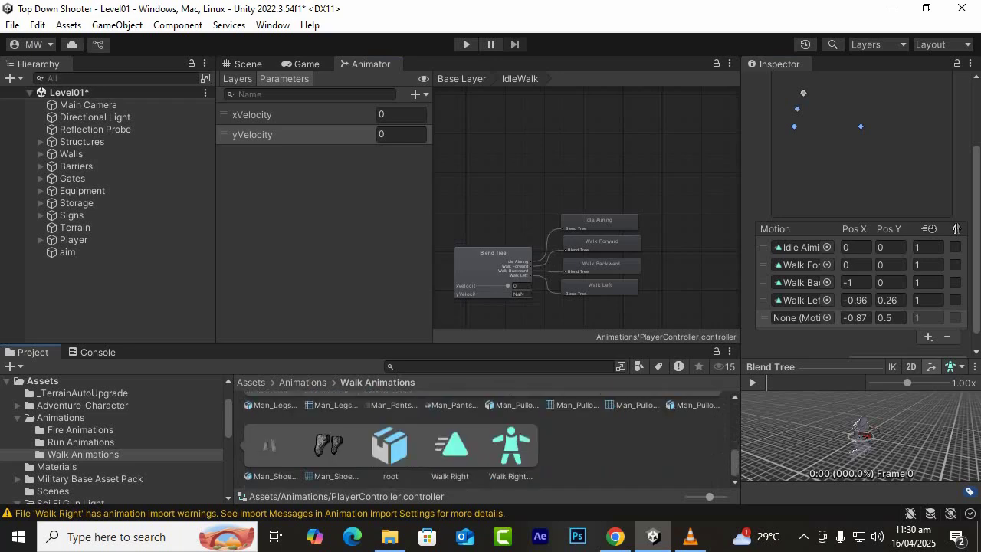
pyautogui.moveTo(450, 446); pyautogui.dragTo(798, 317)
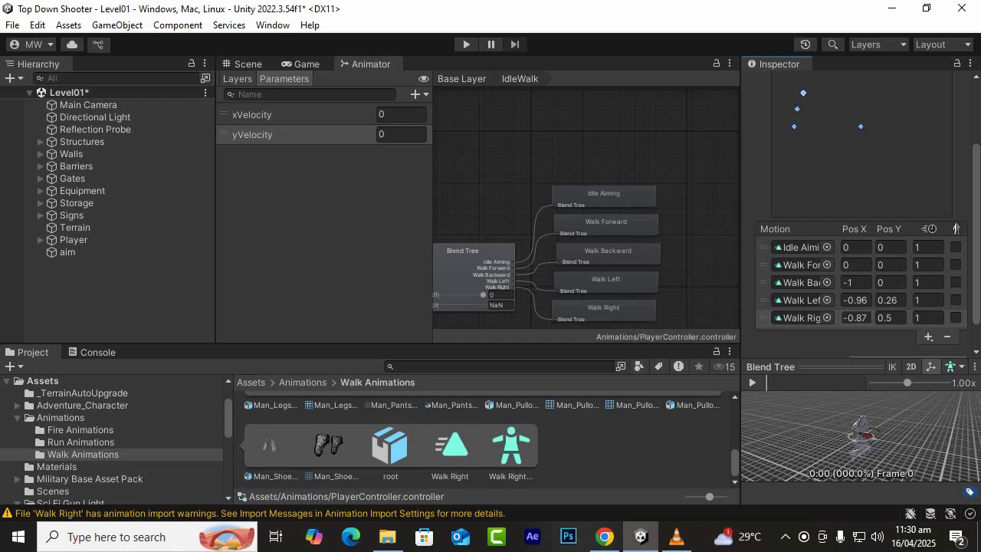
# Keep the Idle Aiming motion at position 0, 0 and set Walk Forward's Pos Y to 1
pyautogui.click(854, 246)
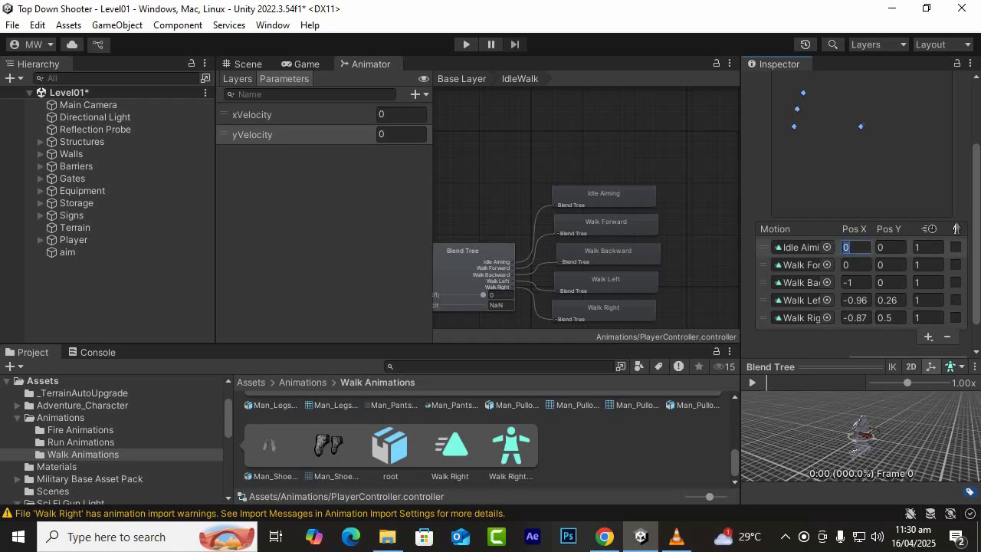
pyautogui.click(888, 247)
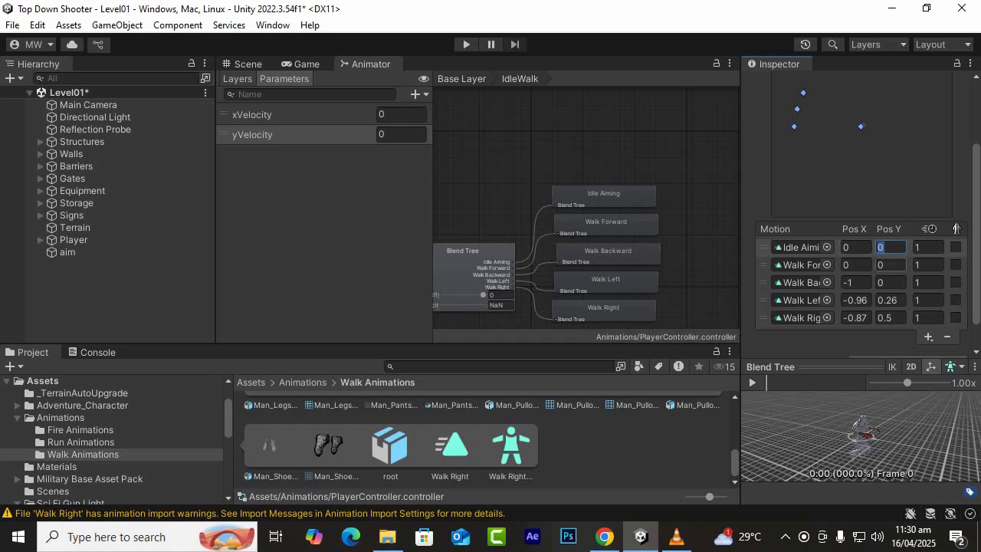
pyautogui.click(855, 246)
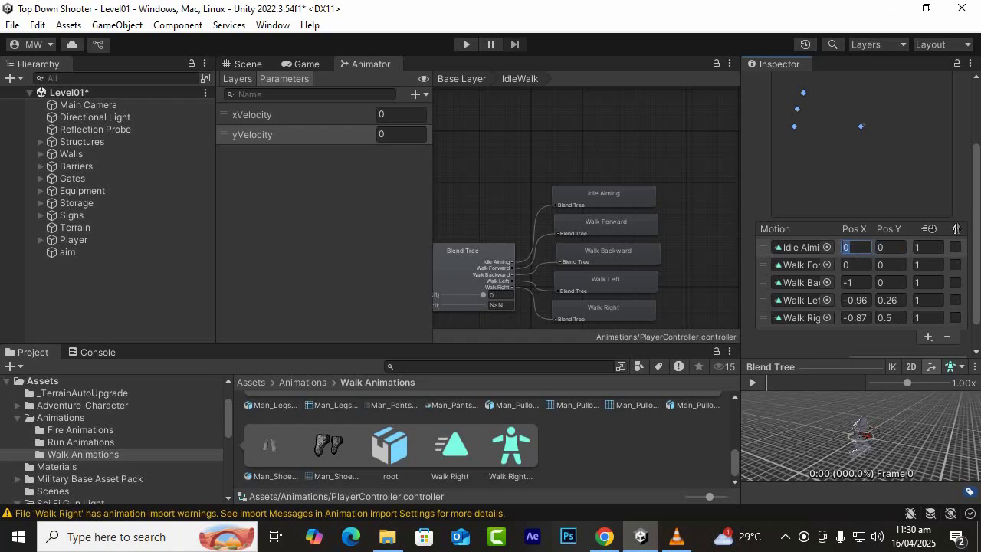
pyautogui.press('Tab')
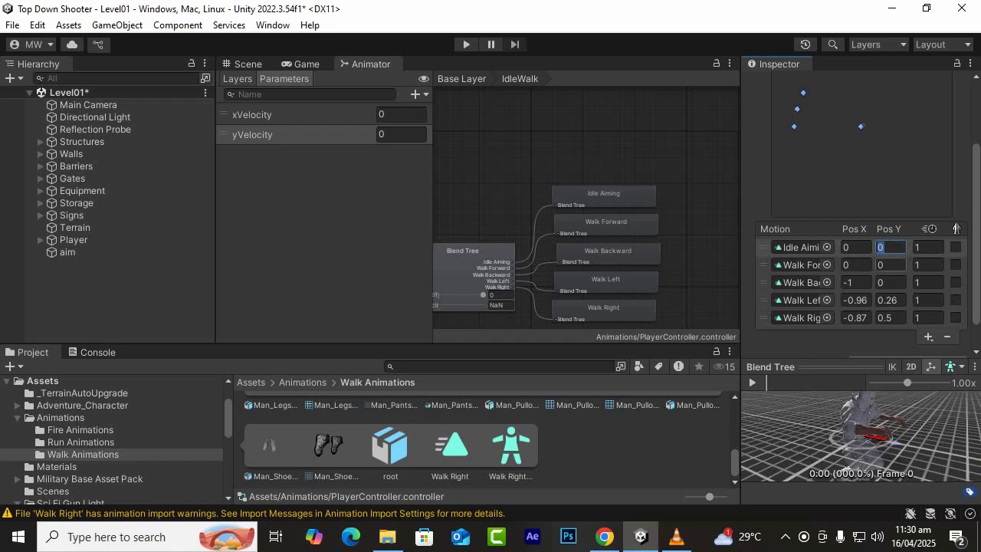
pyautogui.click(889, 265)
pyautogui.write('1')
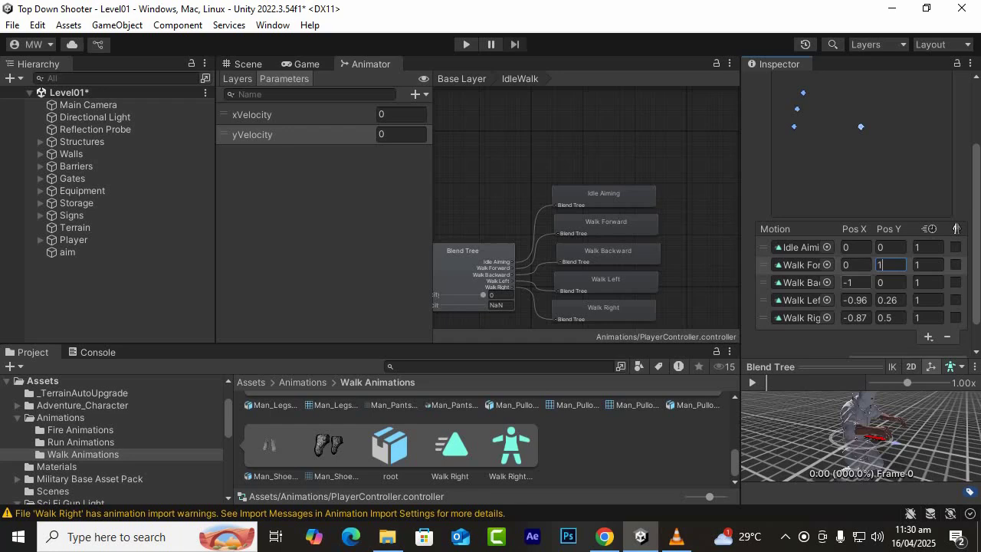
# Set the Walk Backward motion's position to Pos X 0 and Pos Y -1
pyautogui.click(855, 282)
pyautogui.hotkey('ctrl', 'c')
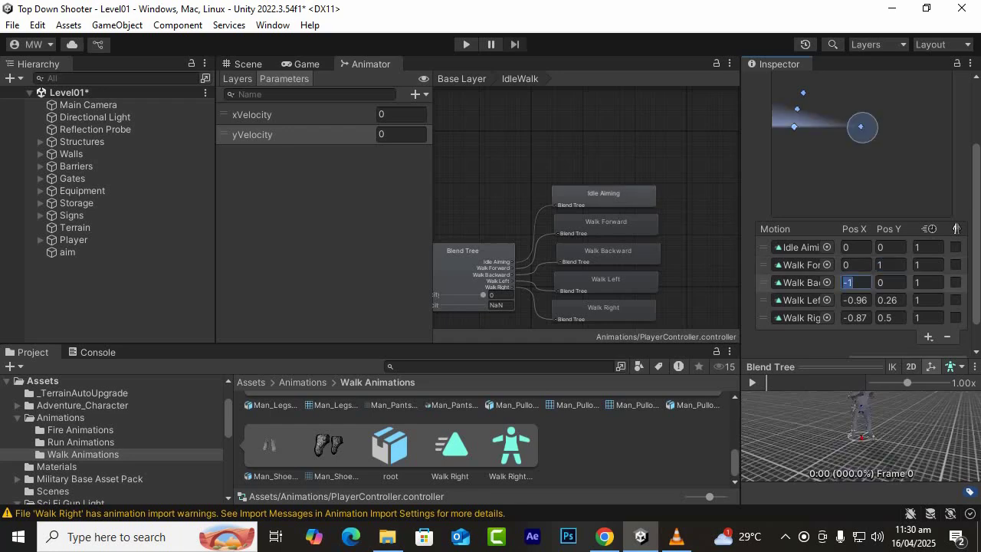
pyautogui.rightClick(855, 282)
pyautogui.click(873, 294)
pyautogui.click(881, 282)
pyautogui.rightClick(881, 282)
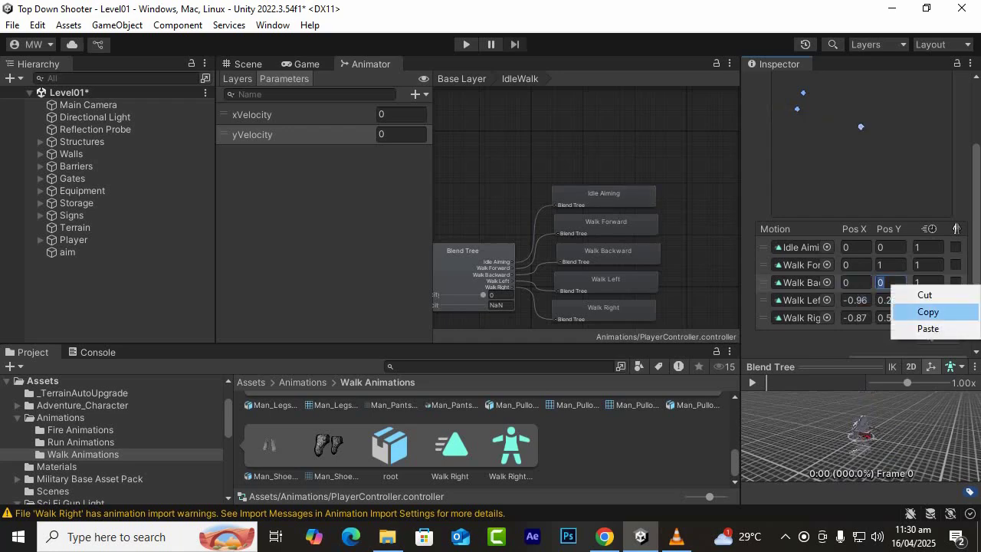
pyautogui.click(927, 328)
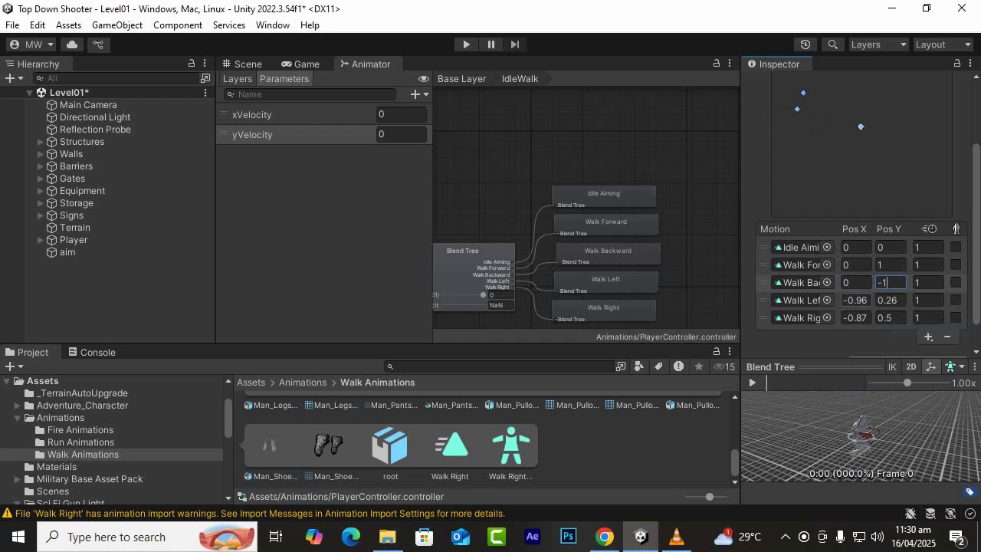
# Set the Walk Left motion's position to Pos X -1 and Pos Y 0
pyautogui.click(855, 300)
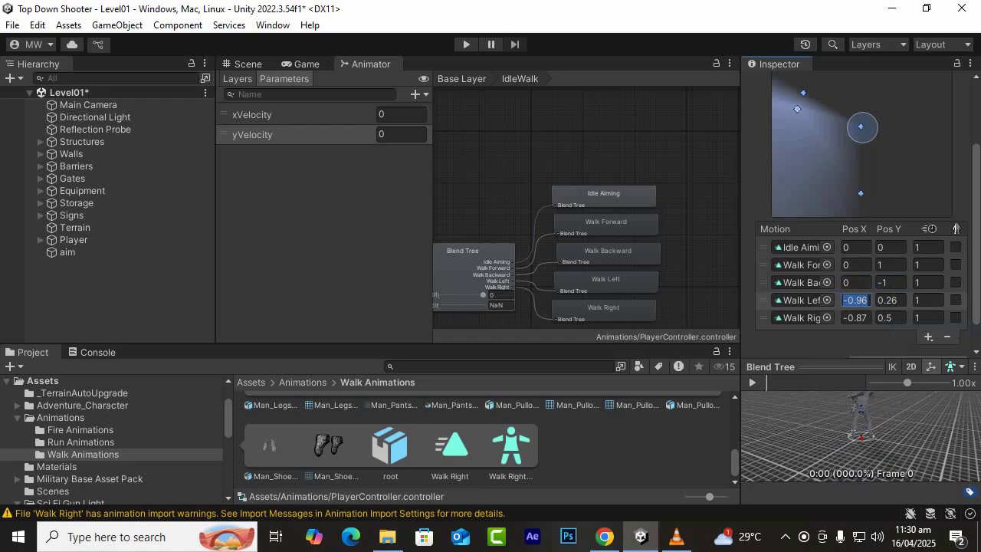
pyautogui.write('-1')
pyautogui.click(890, 318)
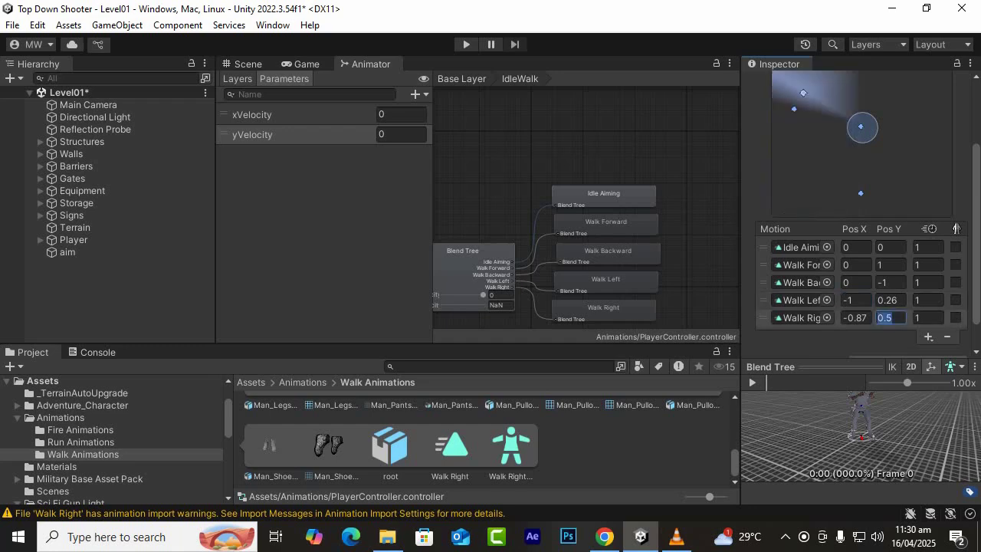
pyautogui.click(890, 299)
pyautogui.write('0')
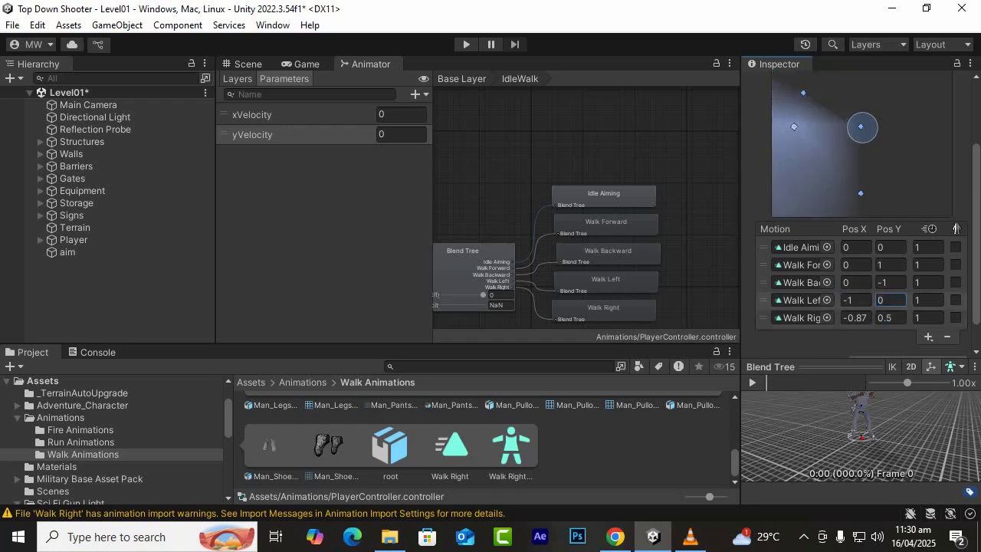
# Set the Walk Right motion's position to Pos X 1 and Pos Y 0
pyautogui.click(855, 317)
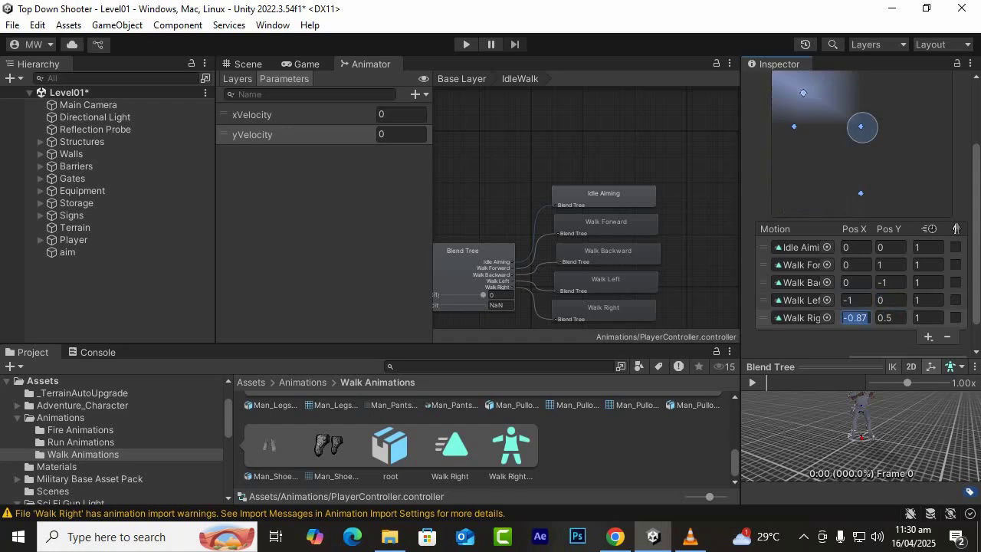
pyautogui.write('0')
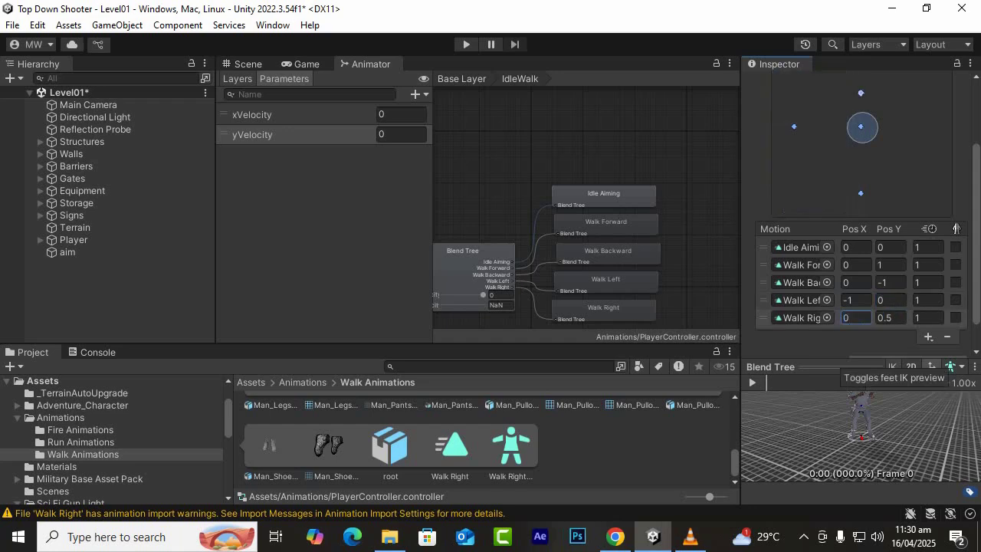
pyautogui.press('Tab')
pyautogui.write('0')
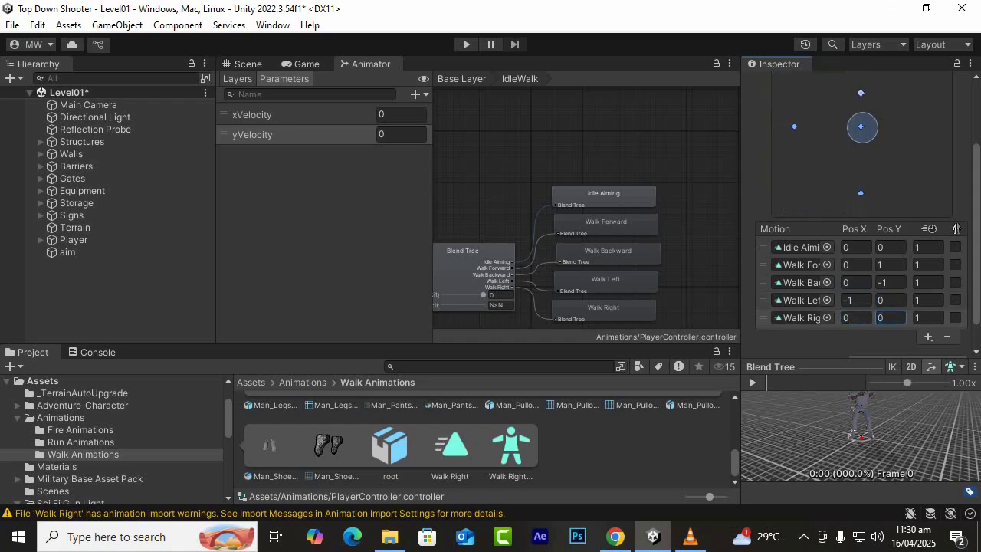
pyautogui.hotkey('shift', 'Tab')
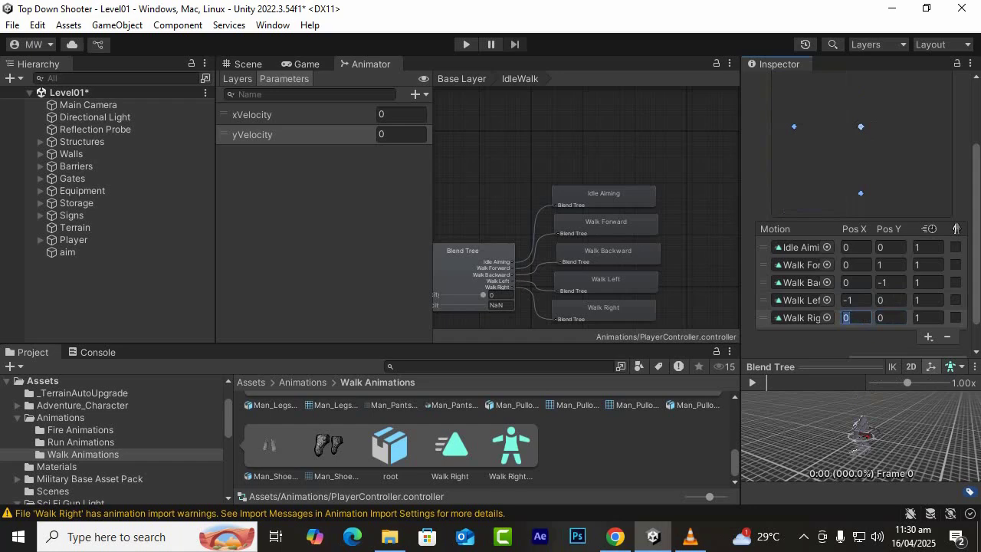
pyautogui.write('1')
# Save the Level01 scene and select the Blend Tree node in the IdleWalk graph
pyautogui.scroll(-1, 858, 230)
pyautogui.scroll(4, 858, 230)
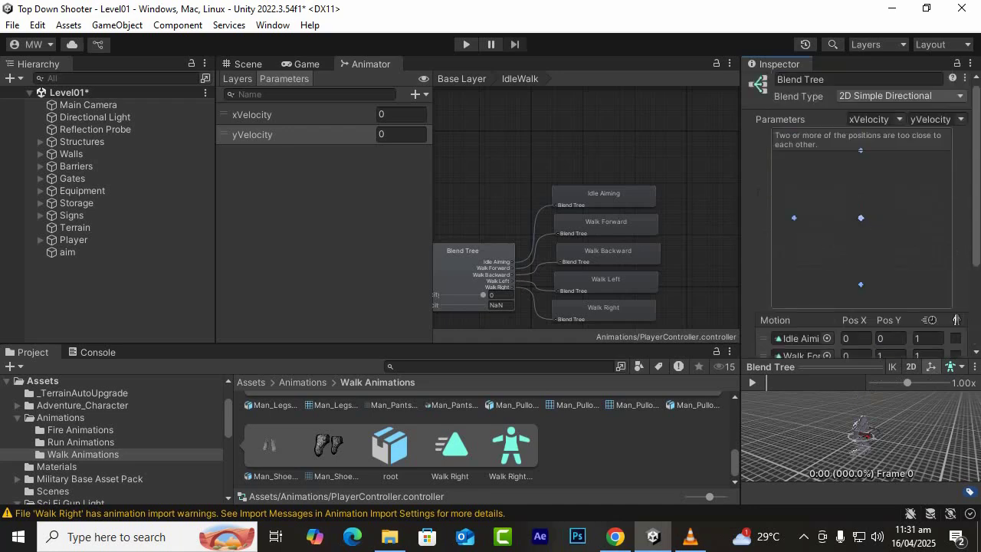
pyautogui.scroll(3, 490, 291)
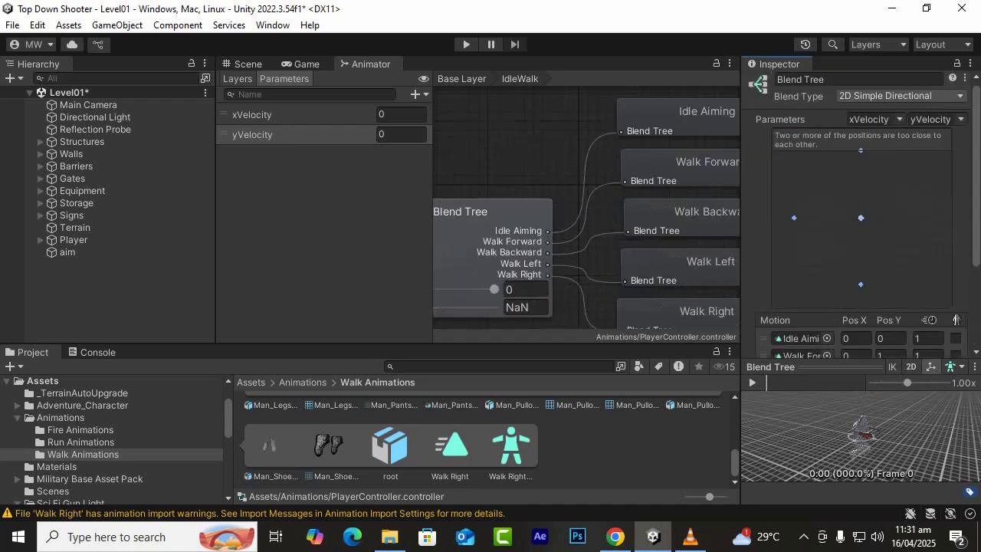
pyautogui.scroll(-3, 491, 291)
pyautogui.scroll(1, 490, 291)
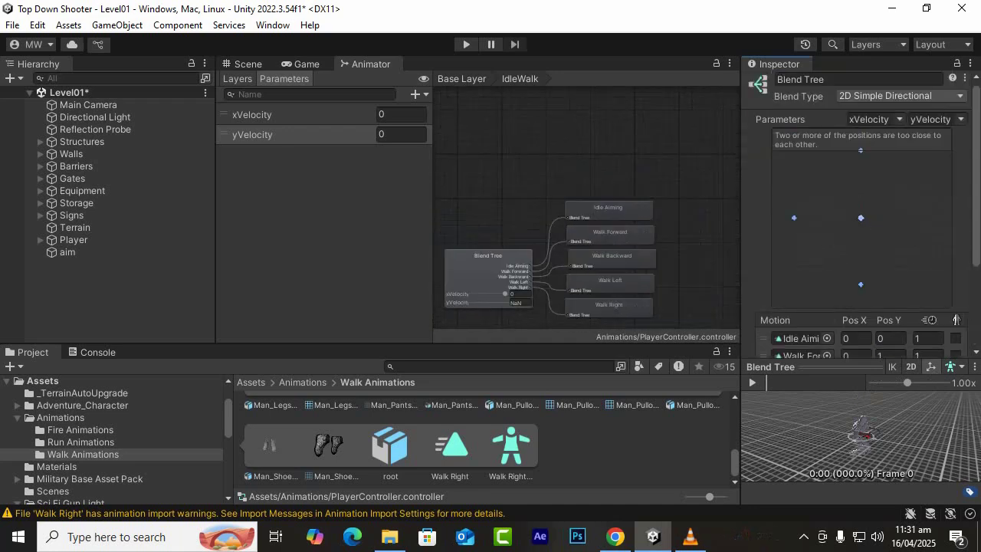
pyautogui.scroll(1, 439, 322)
pyautogui.scroll(-1, 436, 310)
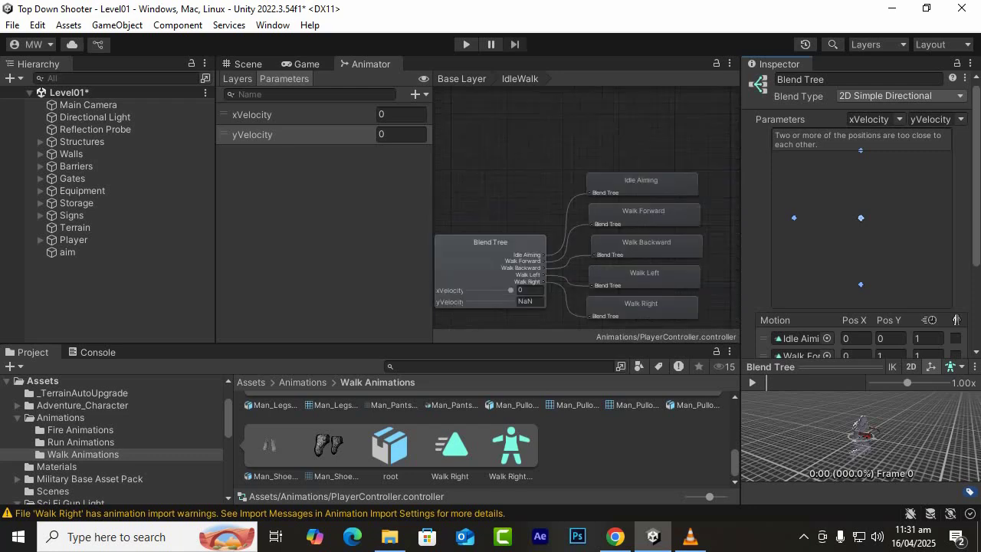
pyautogui.scroll(3, 512, 318)
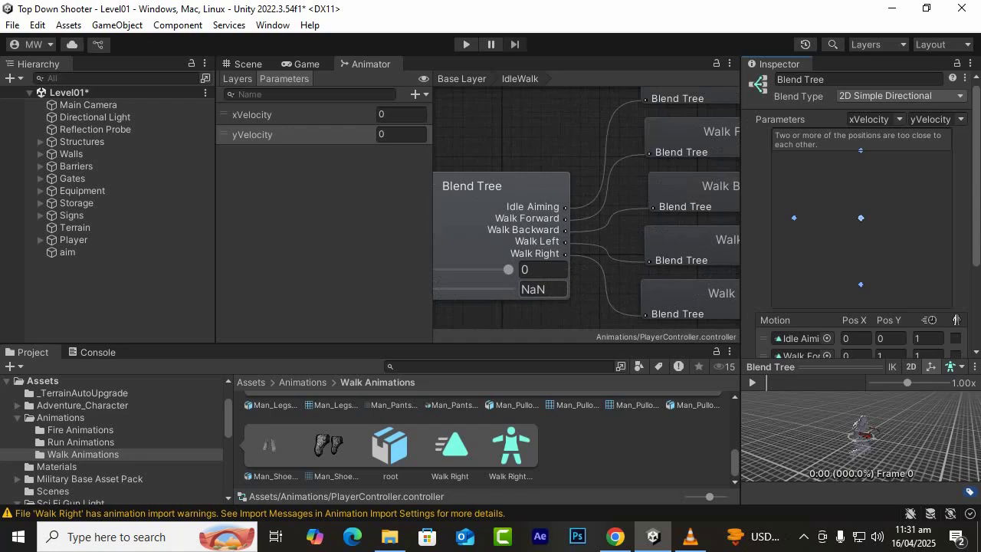
pyautogui.hotkey('ctrl', 's')
pyautogui.click(498, 192)
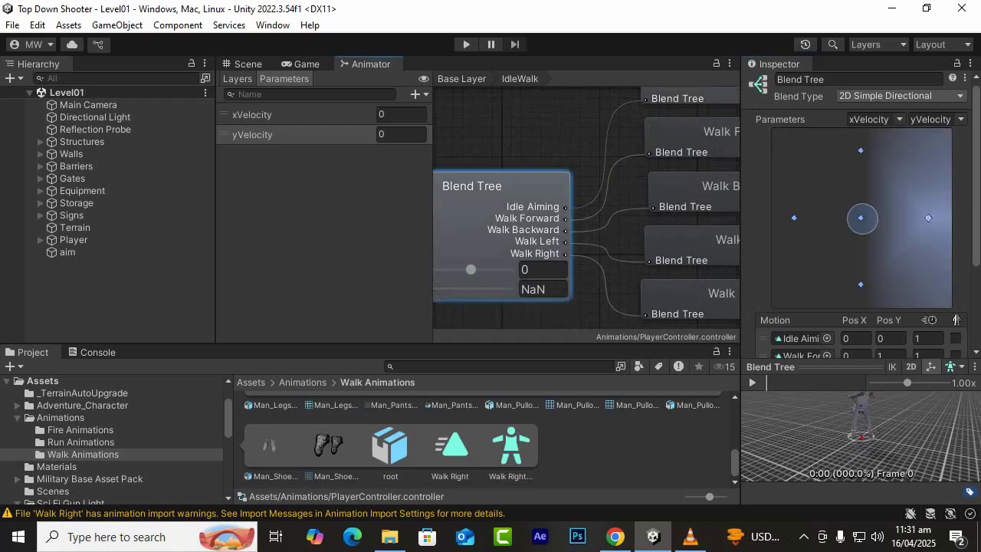
# Return to the root Assets folder of the project
pyautogui.click(251, 382)
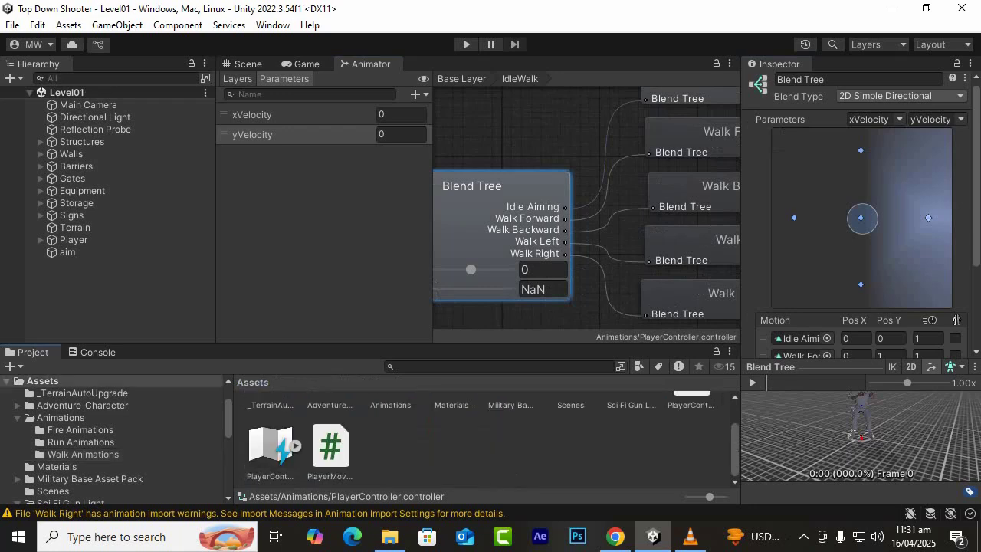
pyautogui.scroll(-4, 589, 245)
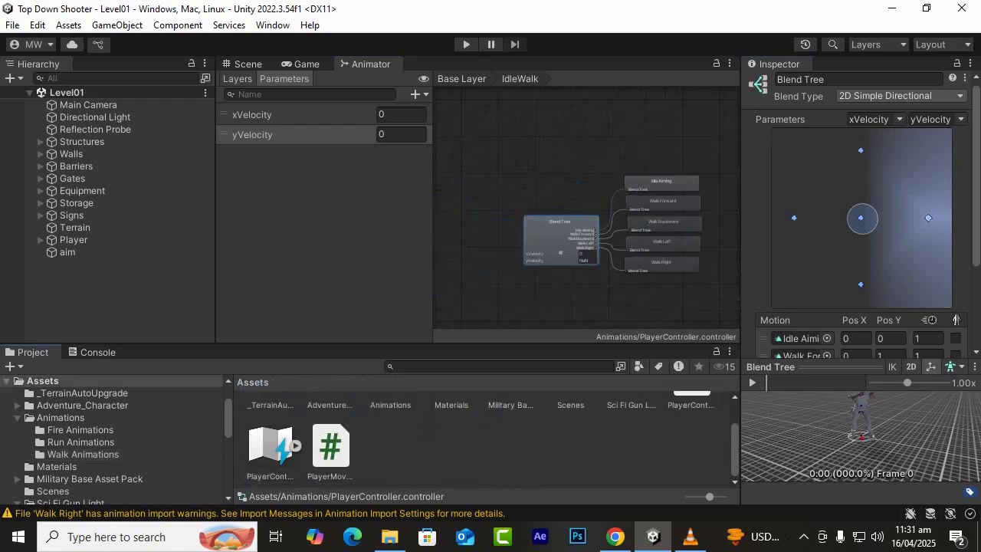
pyautogui.click(803, 536)
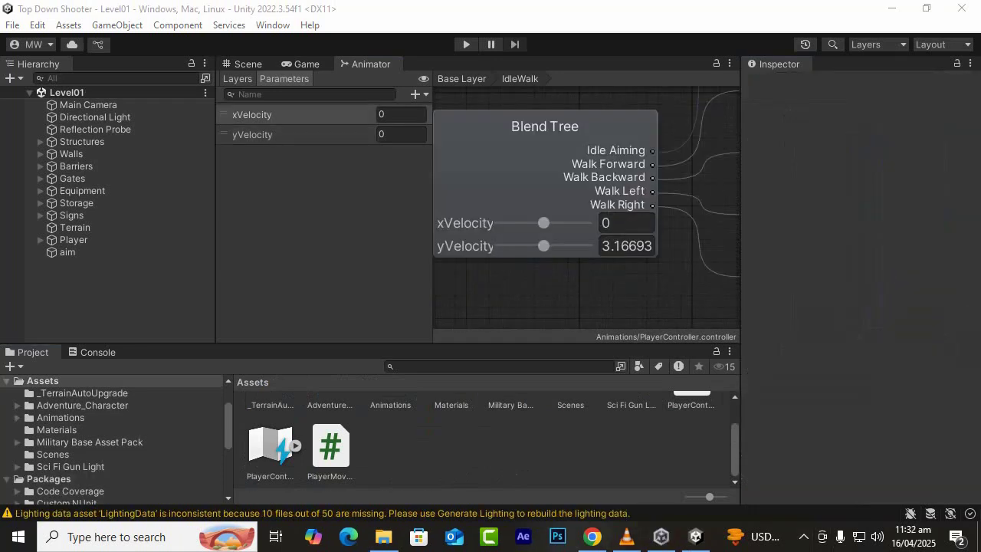
# Preview the Blend Tree's animation, moving the blend point towards Walk Left and between Walk Left and Walk Backward
pyautogui.click(544, 126)
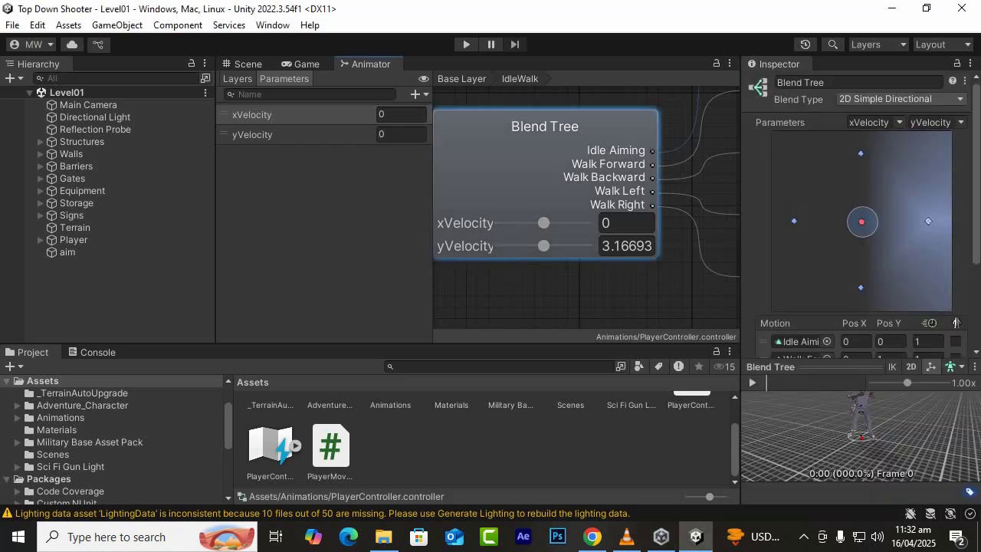
pyautogui.moveTo(838, 366); pyautogui.dragTo(837, 355)
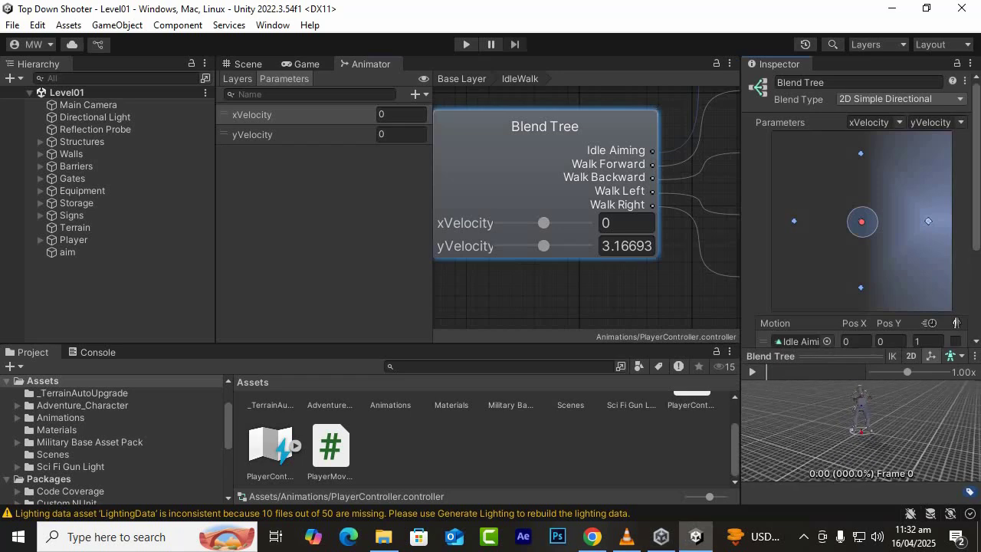
pyautogui.scroll(4, 860, 431)
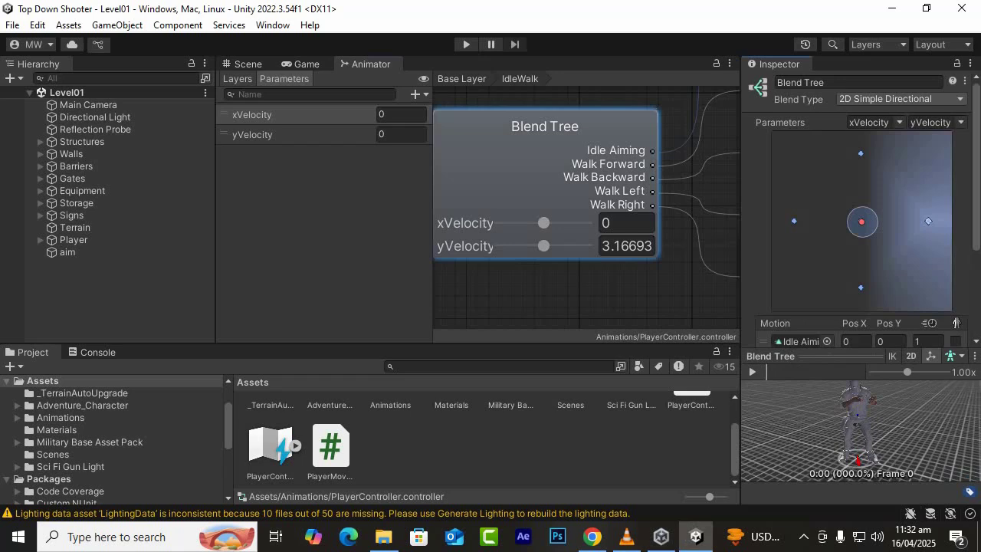
pyautogui.scroll(-3, 861, 430)
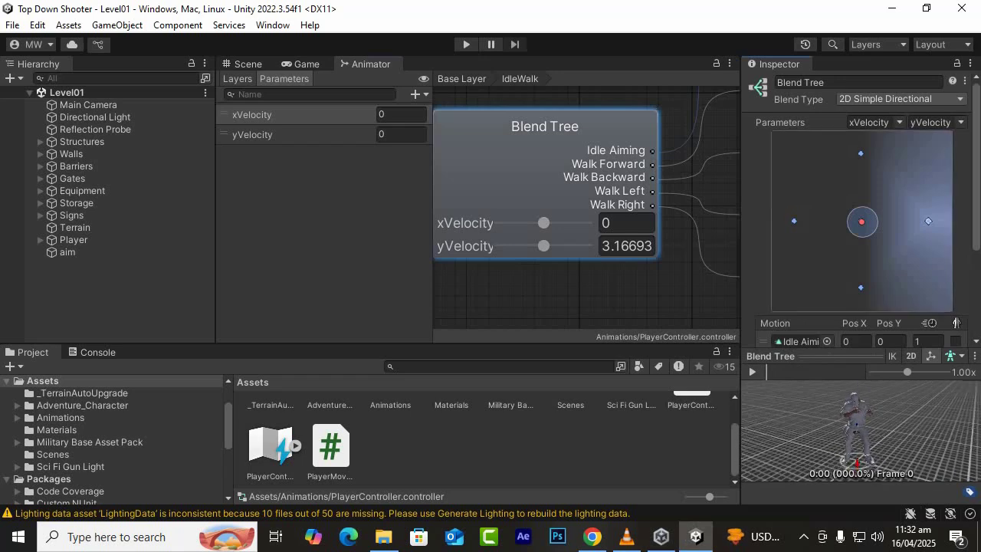
pyautogui.moveTo(861, 222); pyautogui.dragTo(812, 228)
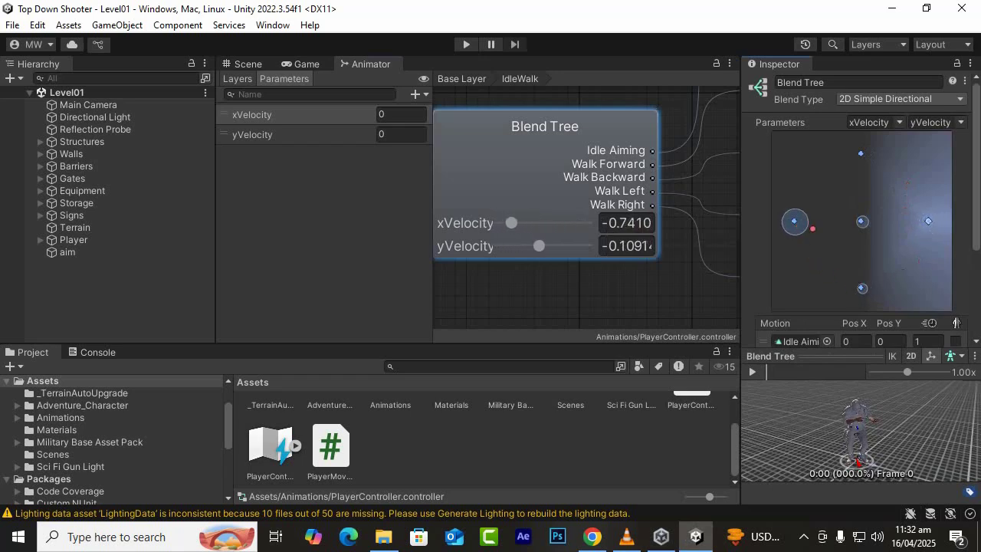
pyautogui.click(752, 372)
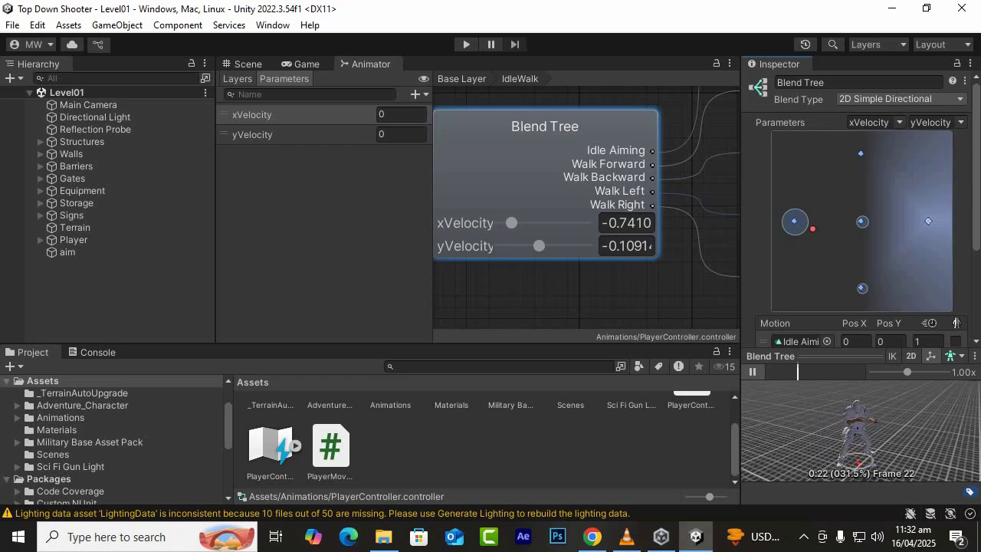
pyautogui.moveTo(812, 229); pyautogui.dragTo(827, 262)
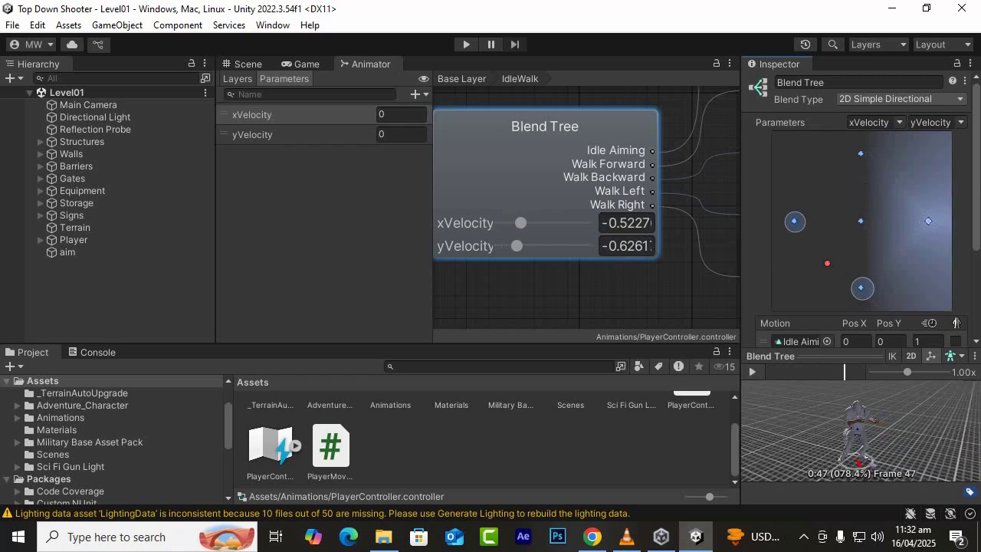
# Open the PlayerMovement script from the Assets folder in Visual Studio
pyautogui.click(483, 448)
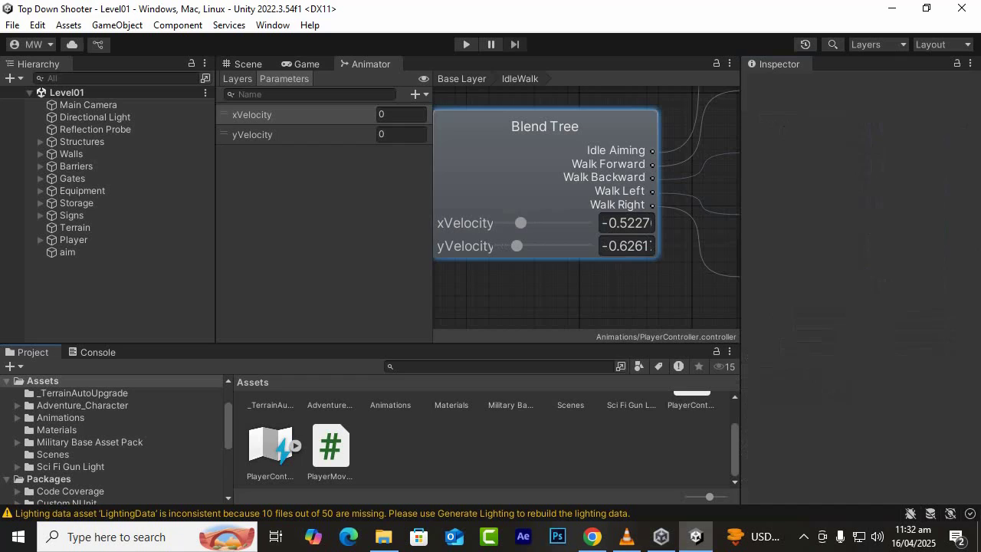
pyautogui.scroll(2, 491, 440)
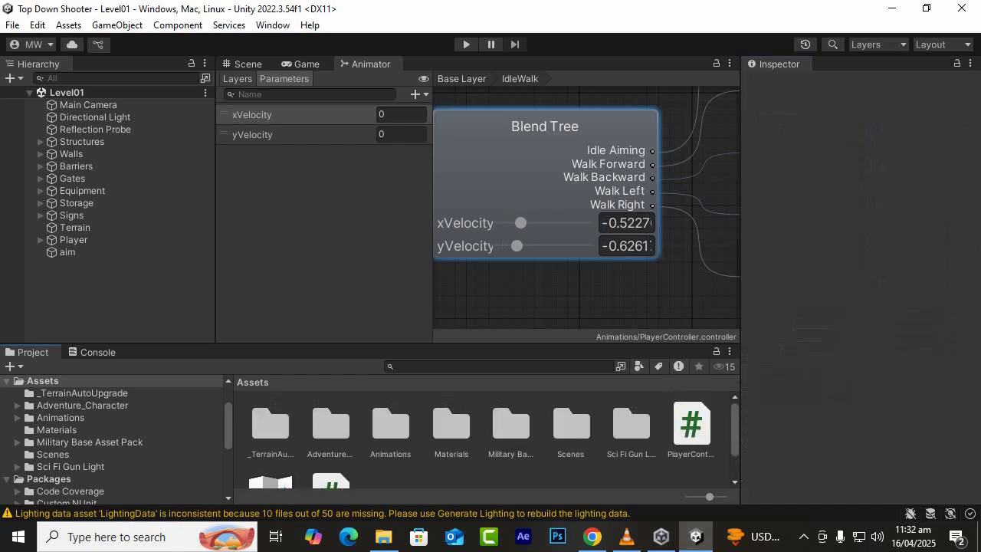
pyautogui.scroll(-2, 490, 440)
pyautogui.doubleClick(330, 452)
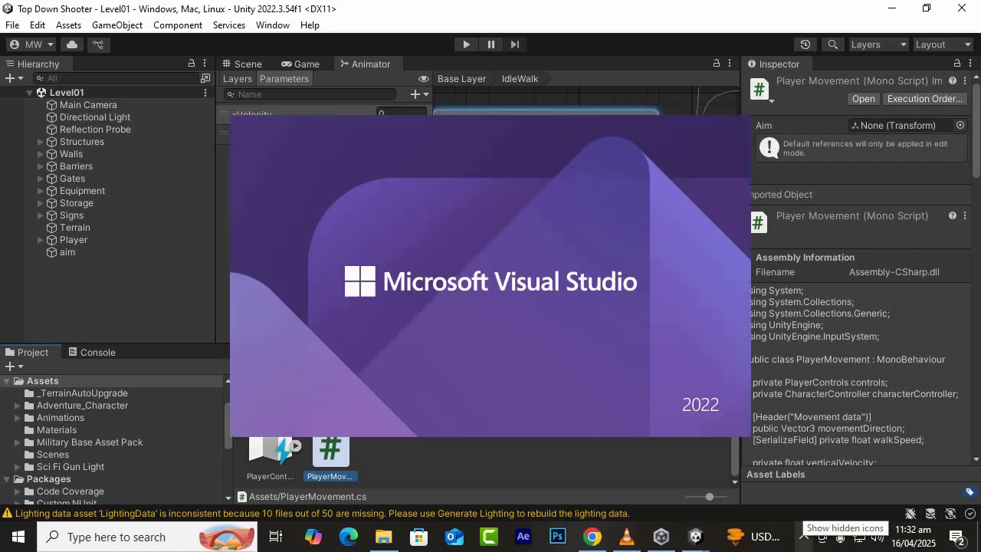
pyautogui.click(803, 536)
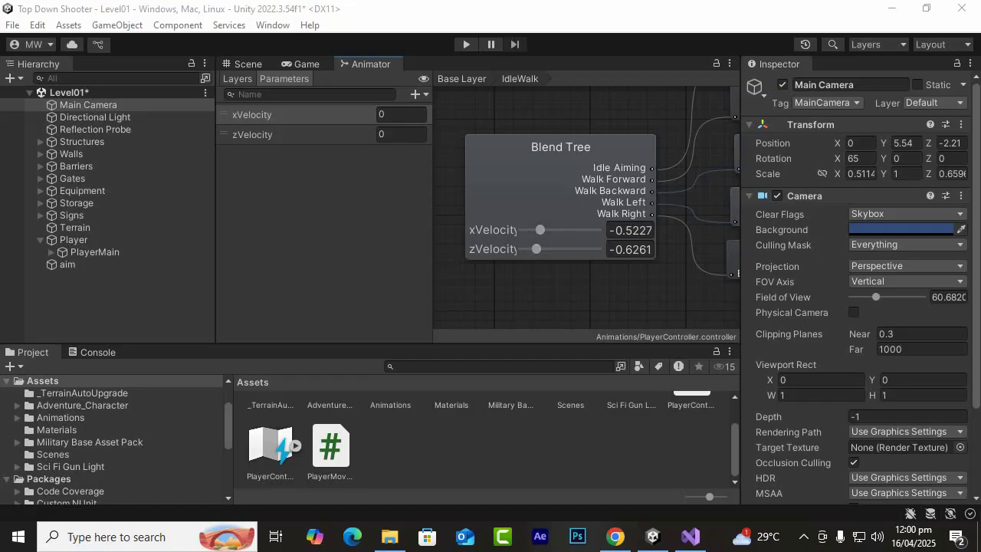
# Review the zVelocity parameter and its Blend Tree, and the private Animator field declaration in PlayerMovement.cs in Visual Studio
pyautogui.click(303, 134)
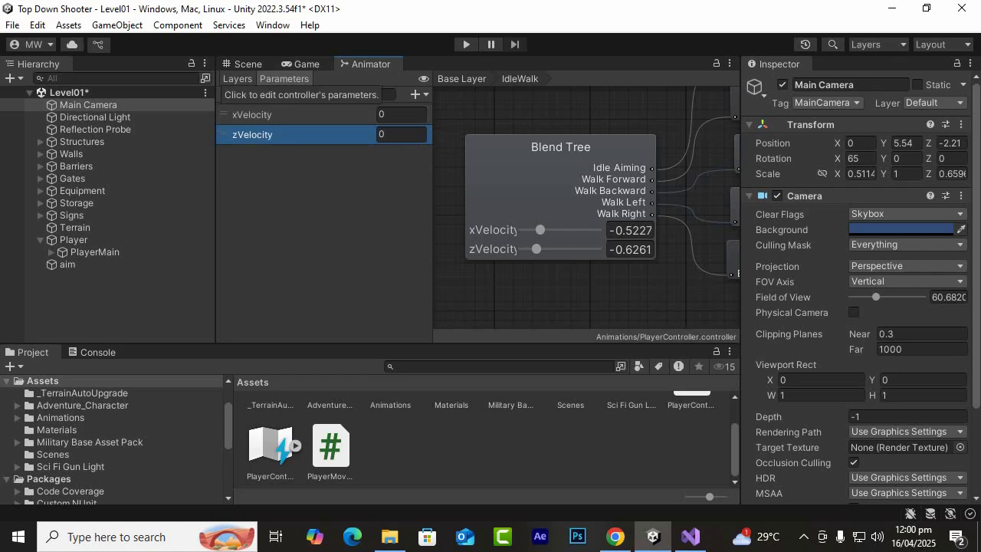
pyautogui.click(560, 177)
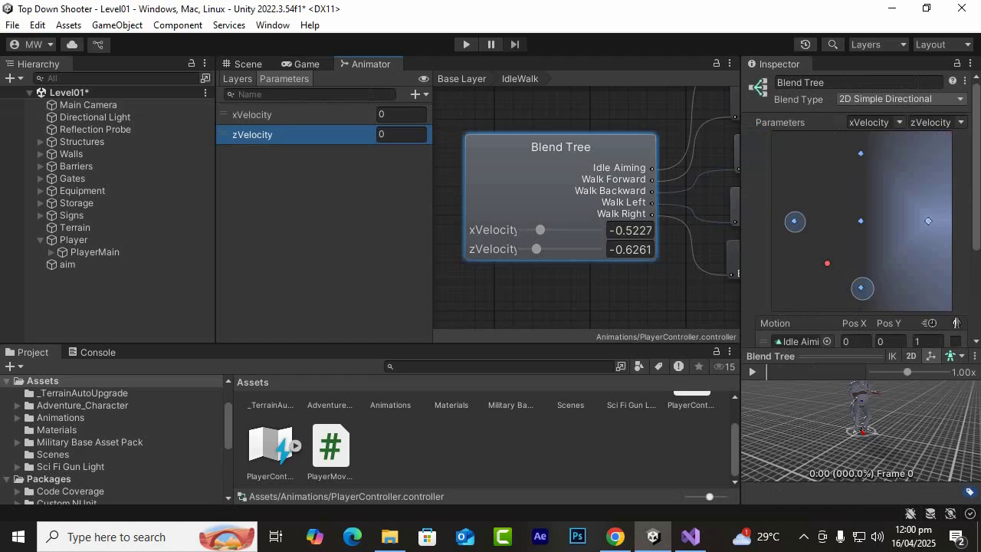
pyautogui.click(693, 459)
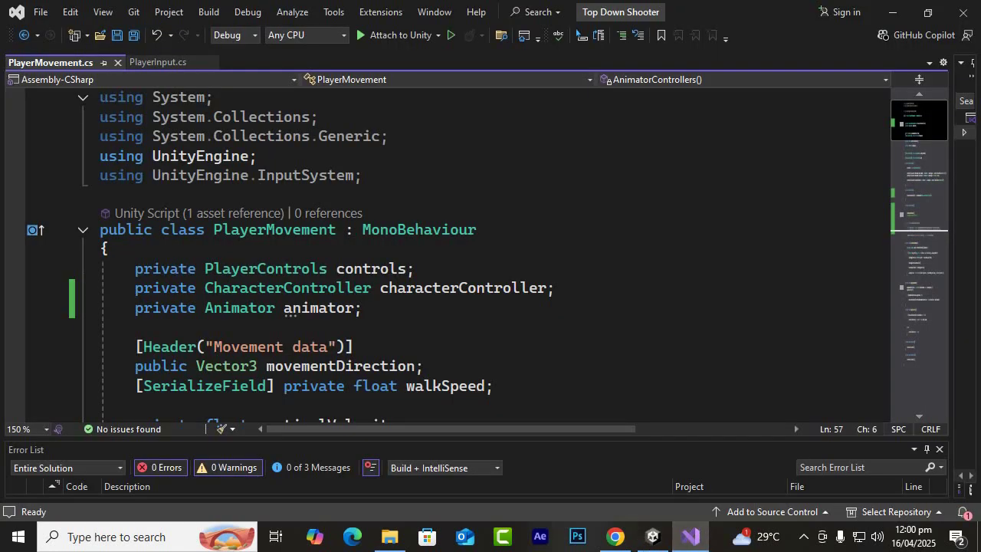
pyautogui.moveTo(362, 307); pyautogui.dragTo(135, 307)
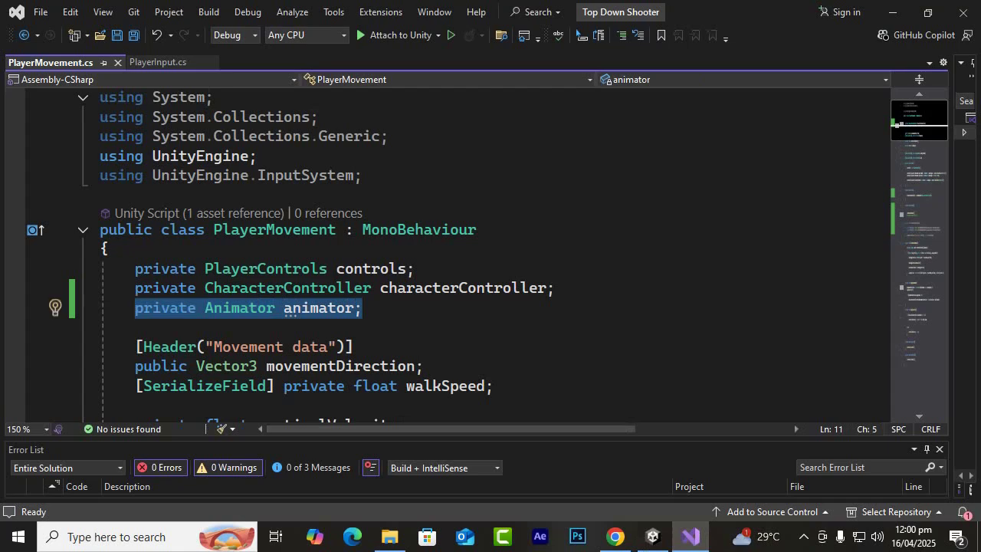
pyautogui.click(363, 307)
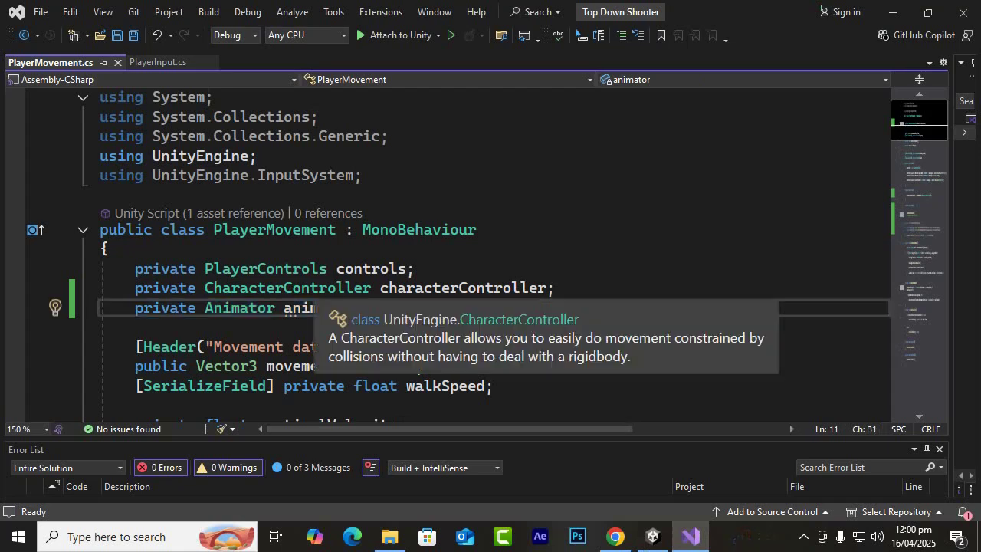
# Uncomment the line animator = GetComponentInChildren<Animator>(); in the Start method of PlayerMovement.cs
pyautogui.scroll(-1, 329, 289)
pyautogui.scroll(-8, 330, 290)
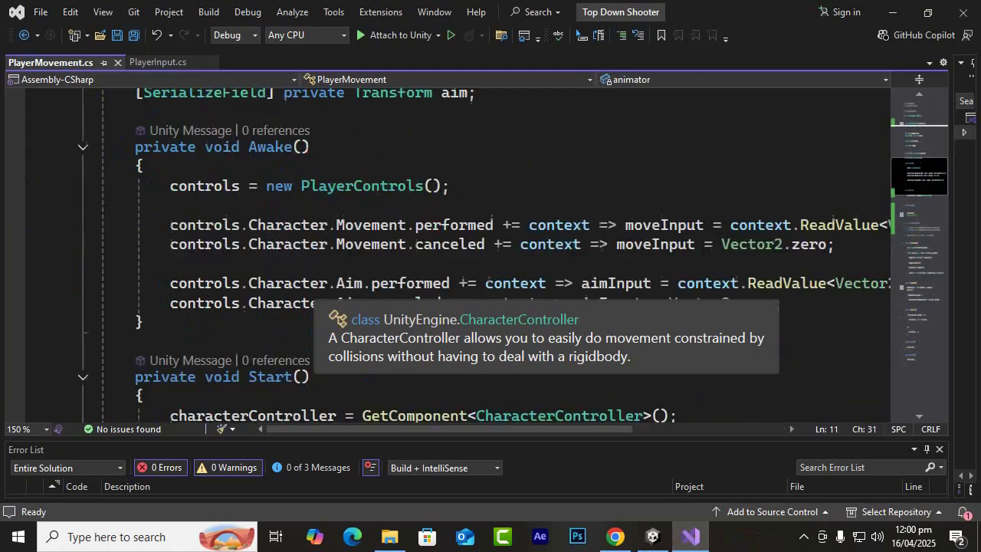
pyautogui.scroll(-1, 171, 317)
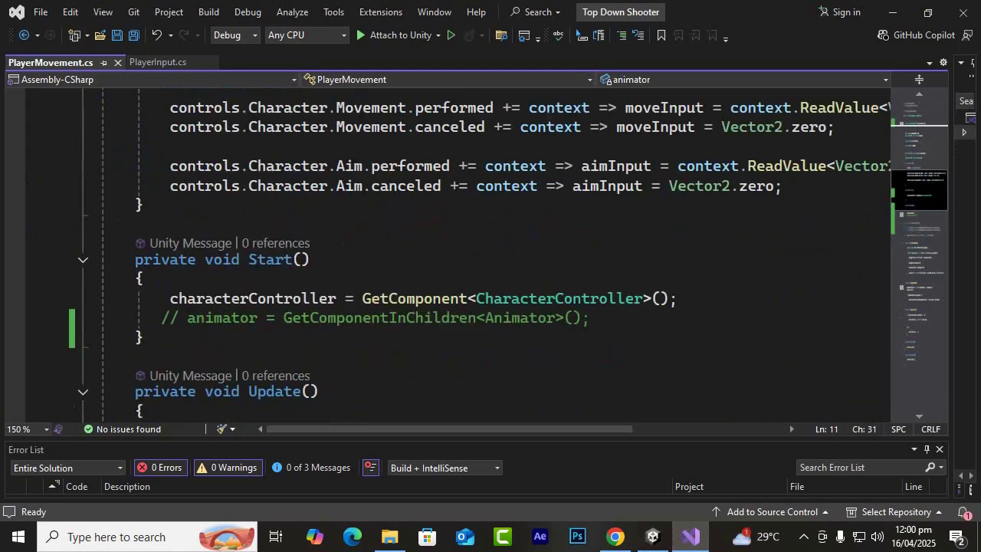
pyautogui.click(172, 317)
pyautogui.doubleClick(171, 317)
pyautogui.press('BackSpace')
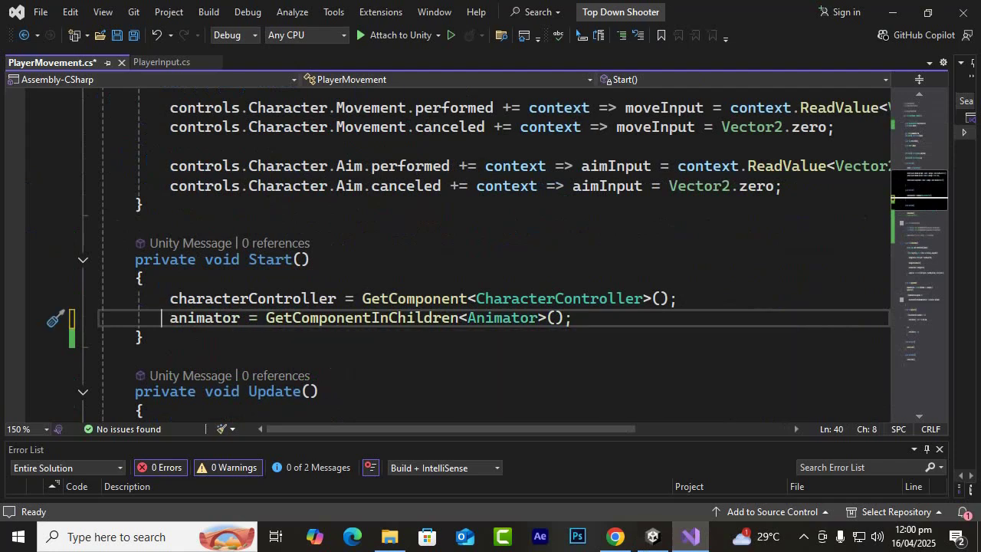
# Switch back to Unity and examine the components attached to the Player object
pyautogui.click(653, 536)
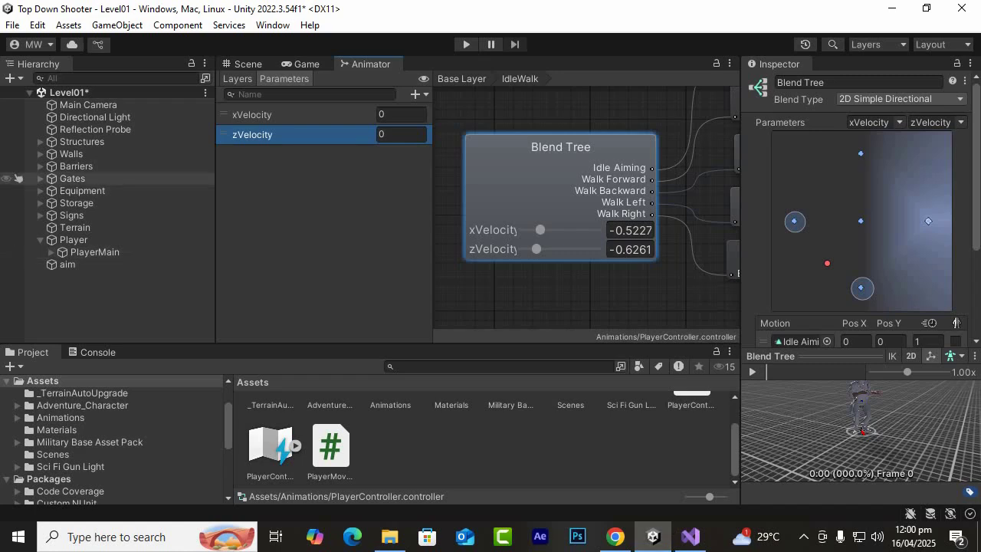
pyautogui.click(74, 239)
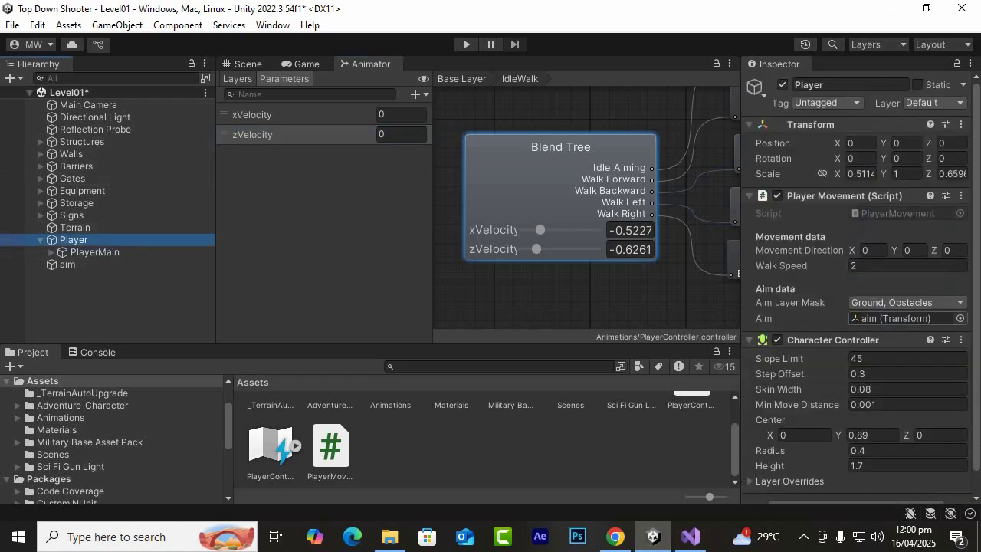
pyautogui.scroll(-1, 856, 289)
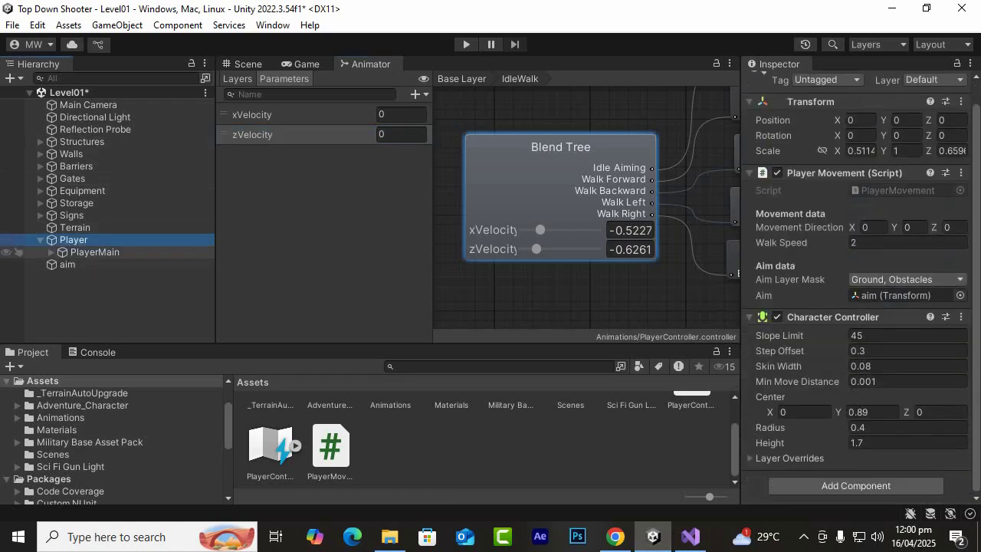
# Inspect PlayerMain's Animator component, then switch to Visual Studio and check the GetComponentInChildren call in PlayerMovement.cs
pyautogui.click(94, 252)
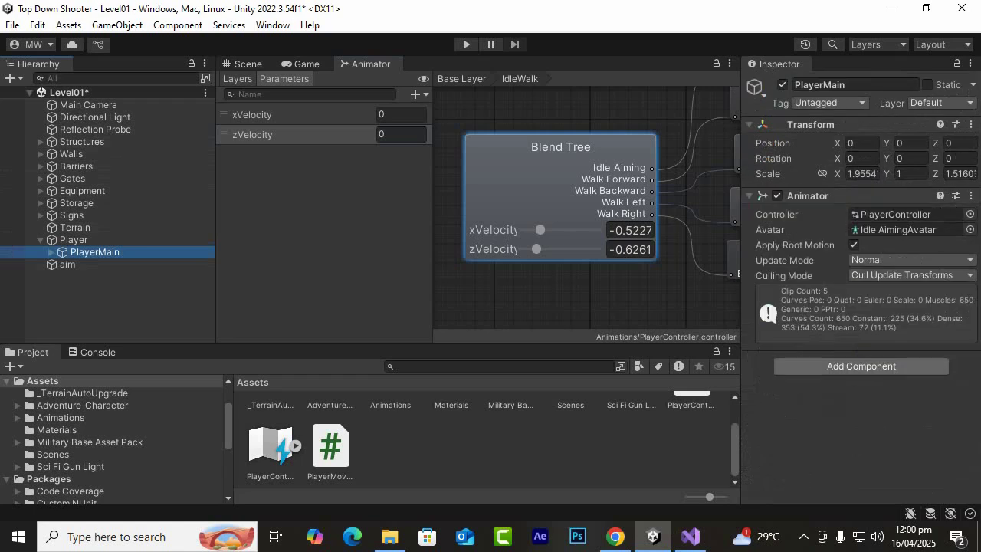
pyautogui.click(691, 536)
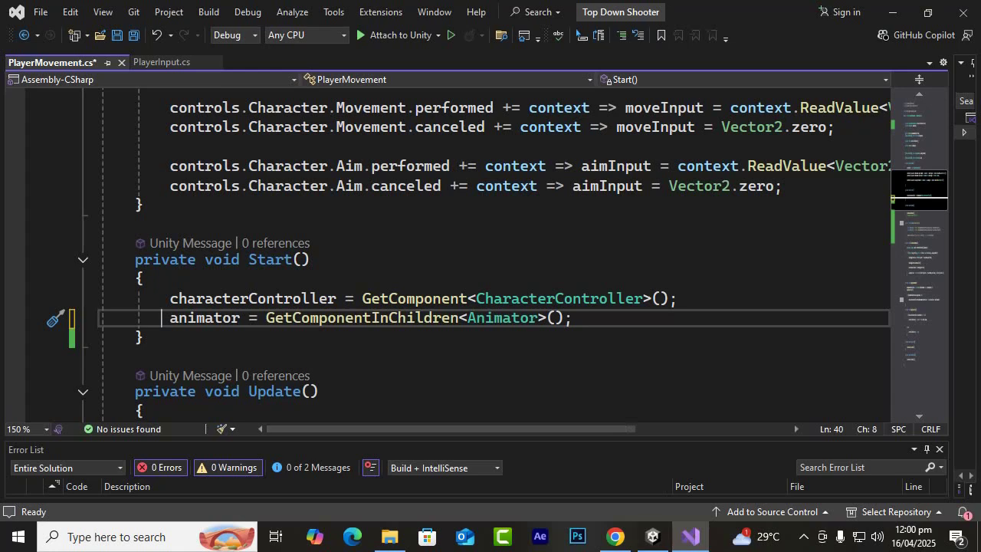
pyautogui.click(450, 317)
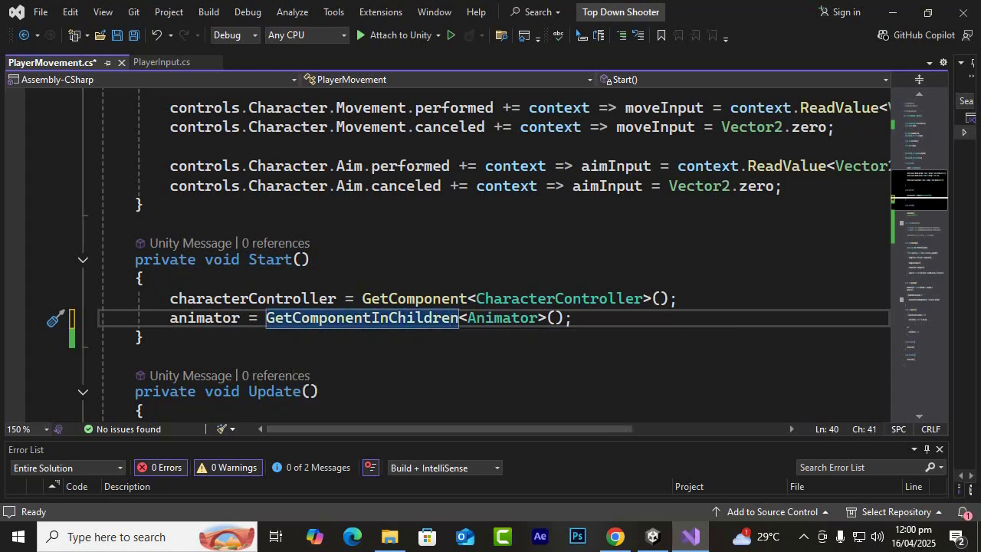
# Uncomment the AnimatorControllers(); call in the Update method of PlayerMovement.cs
pyautogui.scroll(-3, 449, 317)
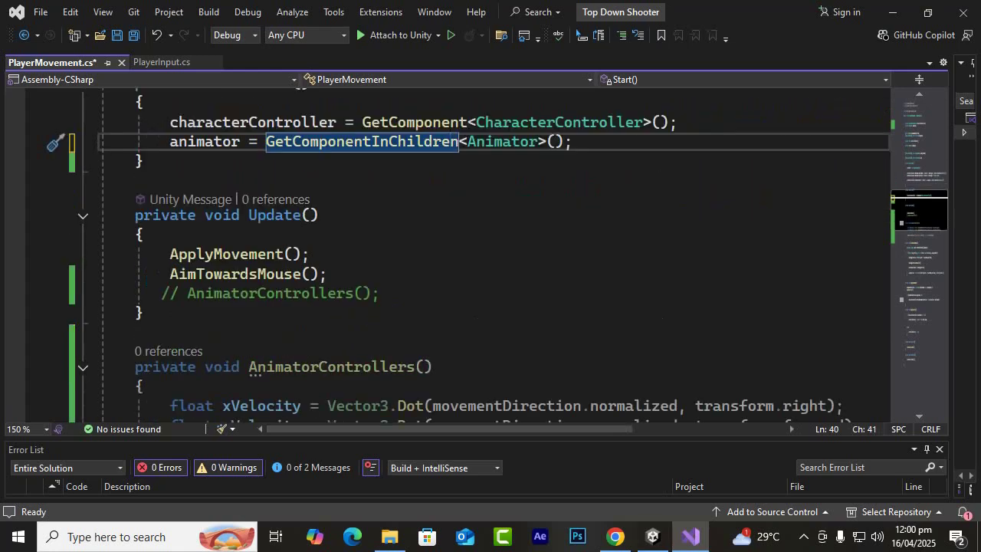
pyautogui.moveTo(187, 292); pyautogui.dragTo(161, 292)
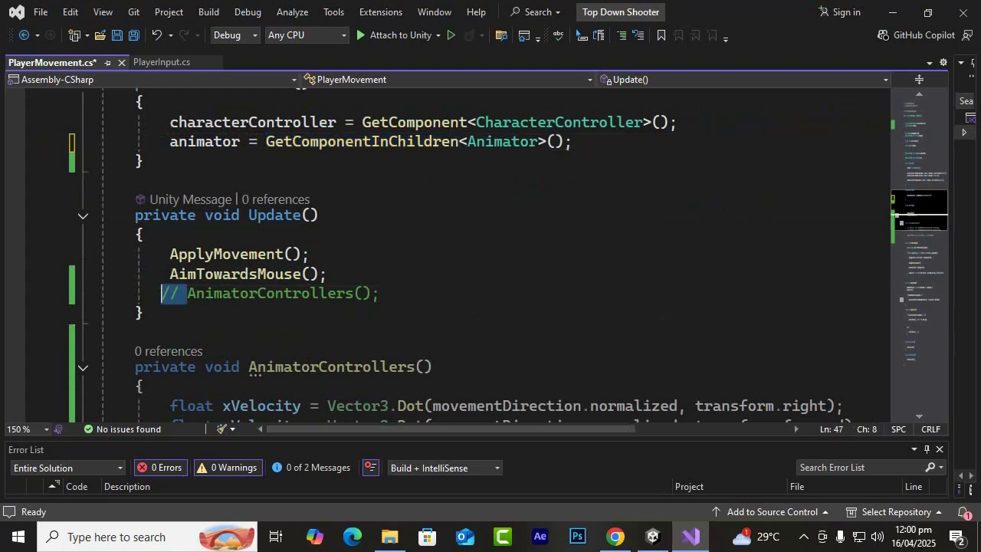
pyautogui.press('BackSpace')
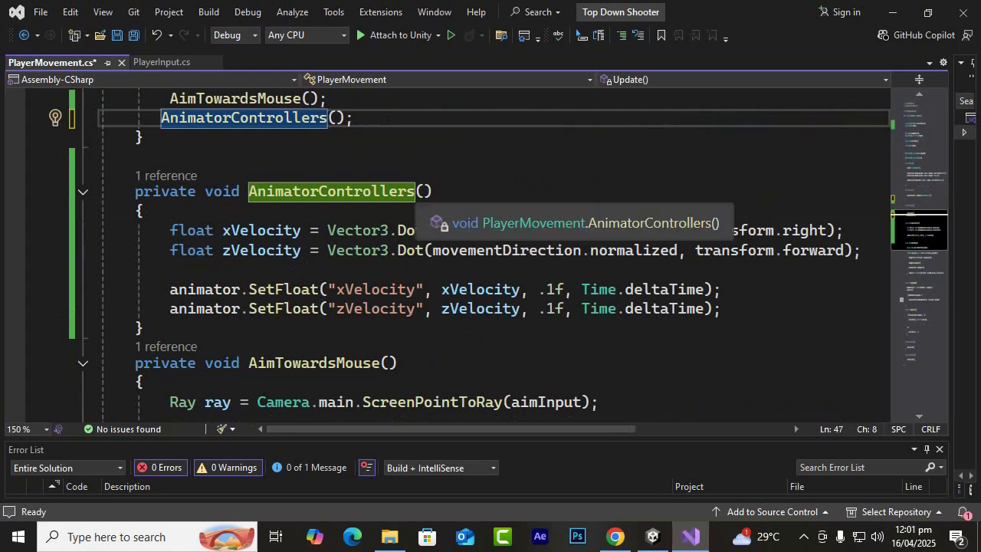
# Examine the body of the AnimatorControllers method, including the movementDirection.normalized and transform.right arguments of the xVelocity calculation
pyautogui.moveTo(170, 230); pyautogui.dragTo(721, 308)
pyautogui.click(170, 270)
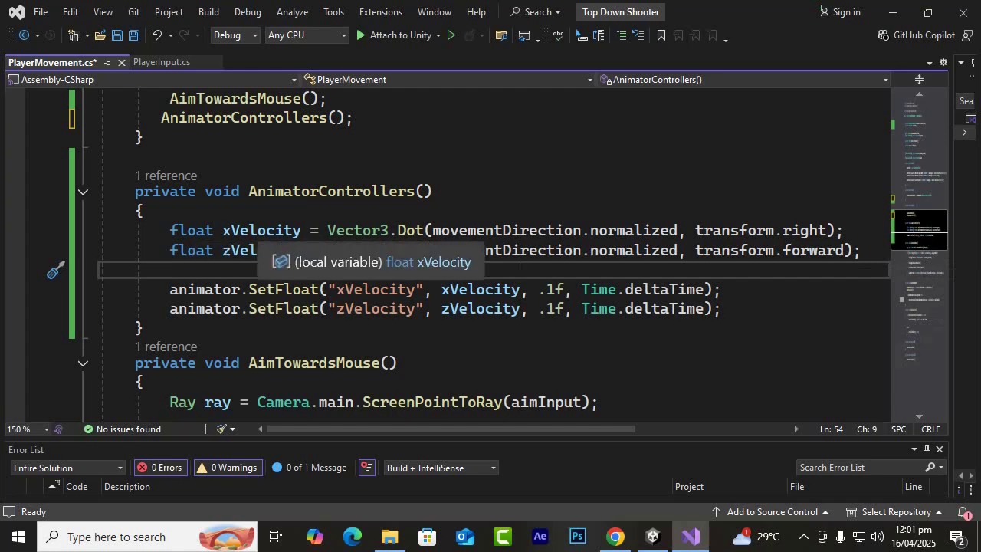
pyautogui.moveTo(397, 230); pyautogui.dragTo(827, 230)
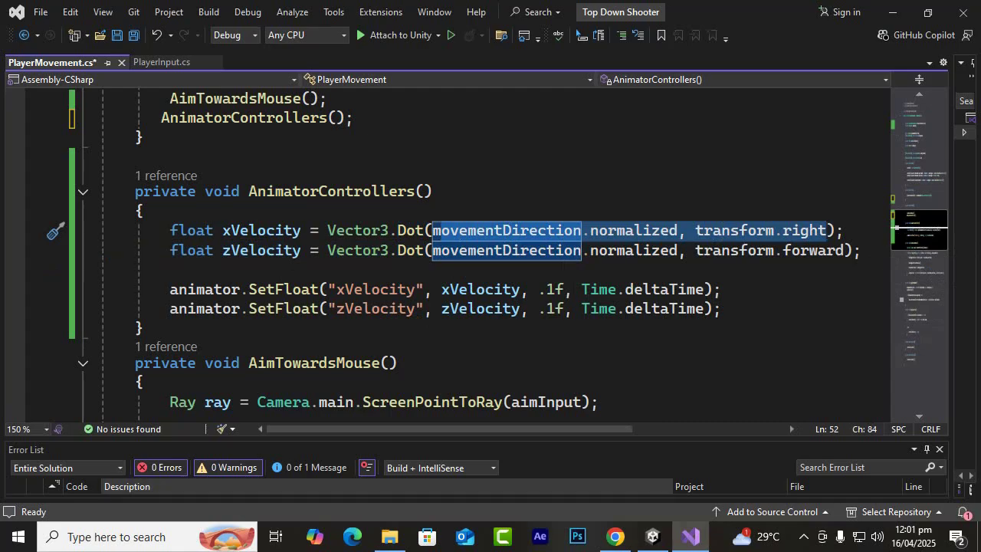
# Switch to Unity and view PlayerMain with its movement axes from above in the Scene view
pyautogui.click(653, 536)
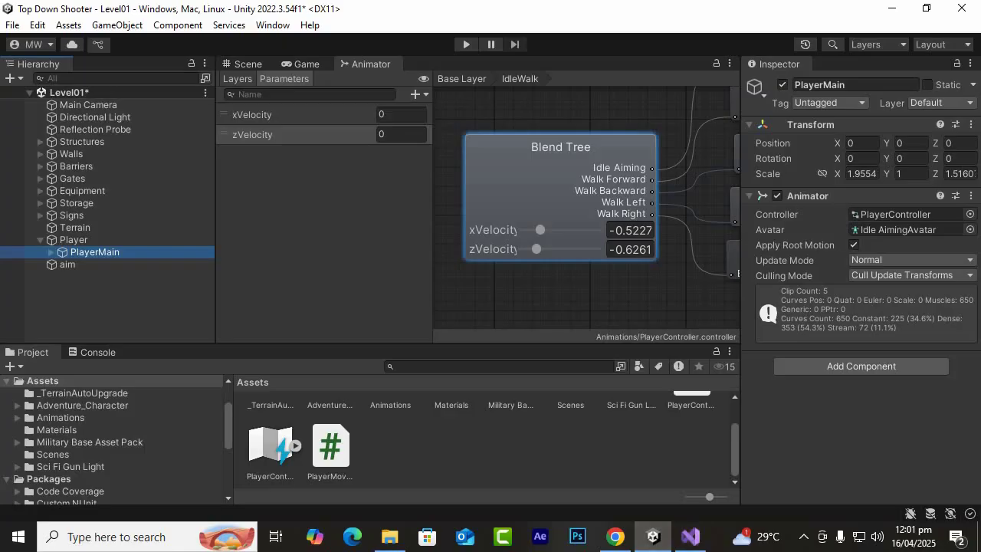
pyautogui.hotkey('ctrl', '1')
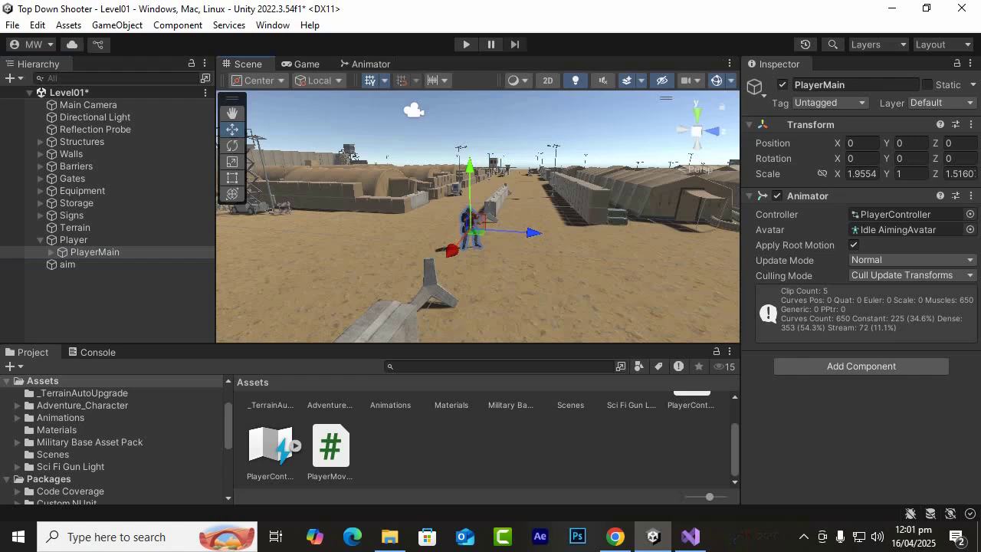
pyautogui.keyDown('alt'); pyautogui.moveTo(477, 153); pyautogui.dragTo(480, 331); pyautogui.keyUp('alt')
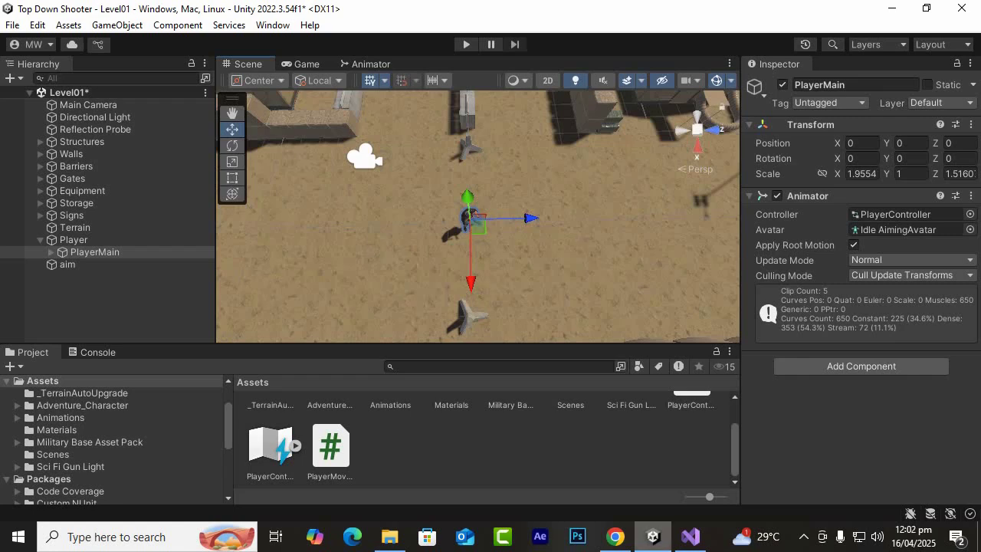
# Return to Visual Studio and review the Vector3.Dot calculations and the xVelocity and zVelocity values passed to animator.SetFloat
pyautogui.click(690, 536)
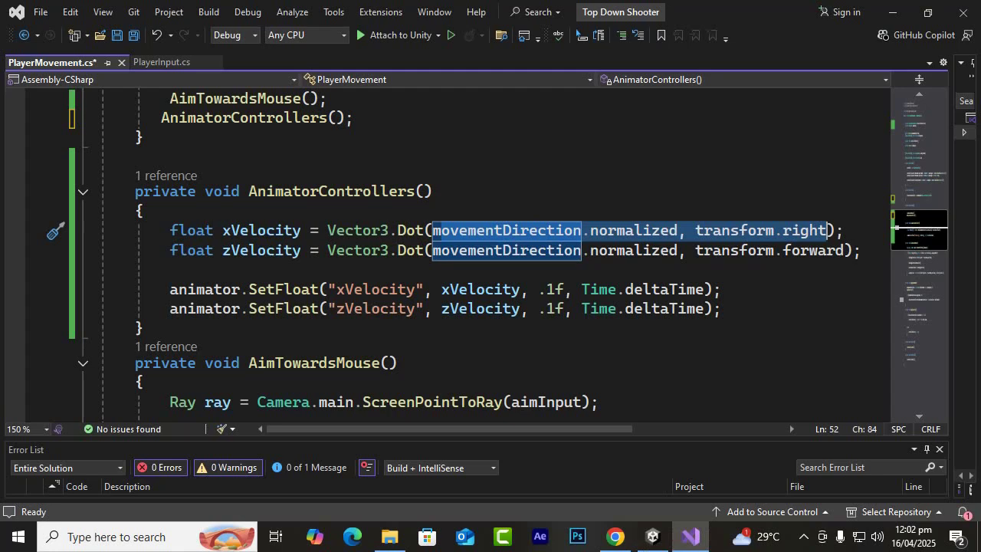
pyautogui.moveTo(397, 230); pyautogui.dragTo(423, 230)
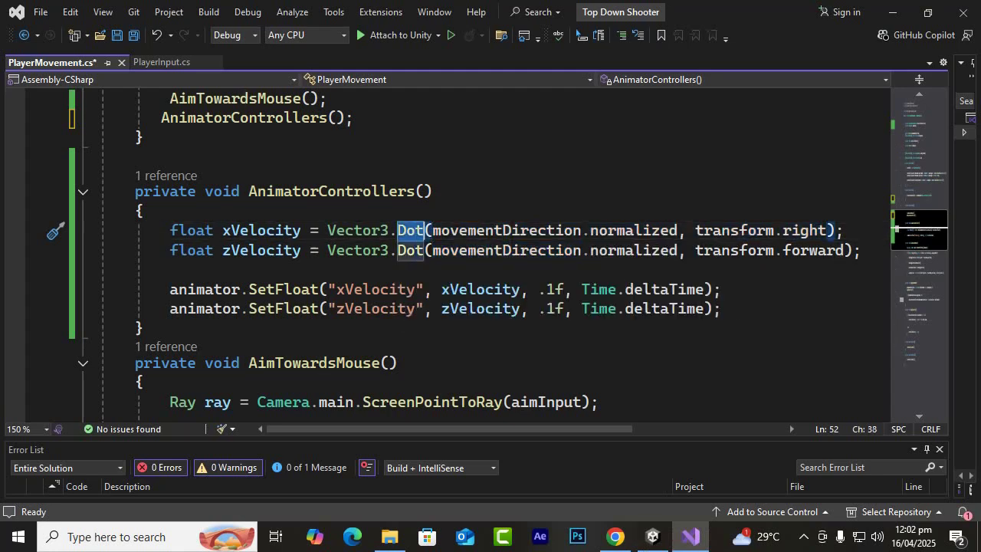
pyautogui.click(409, 308)
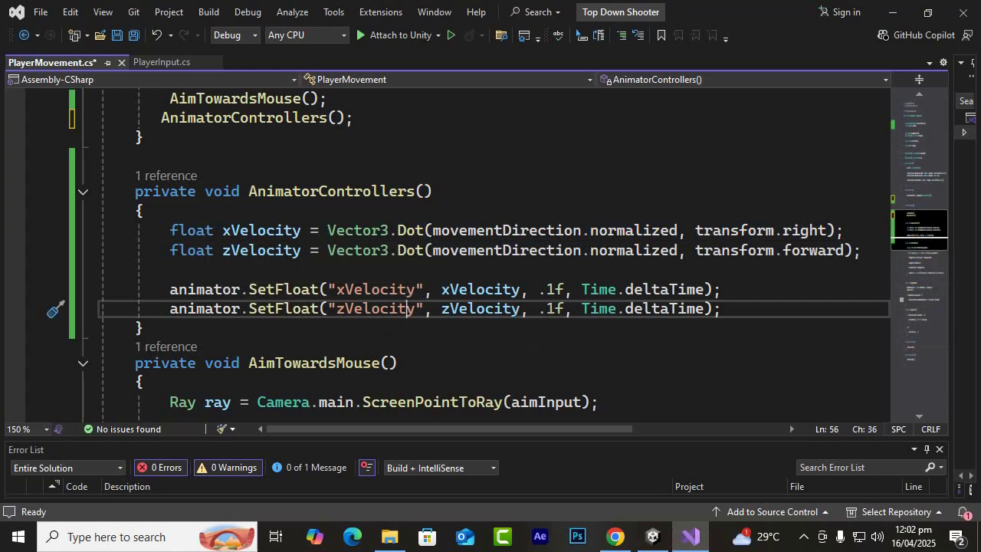
pyautogui.click(812, 250)
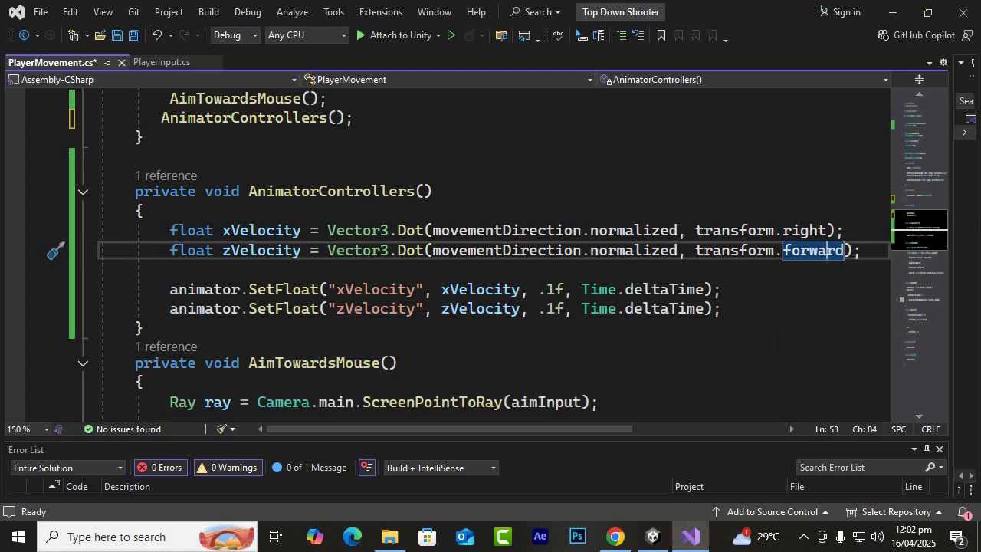
pyautogui.click(397, 308)
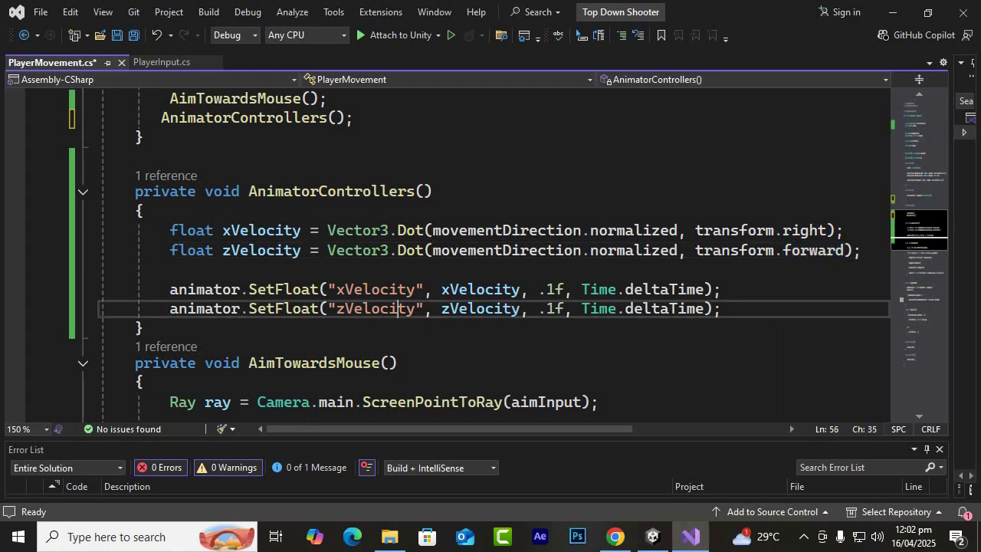
pyautogui.click(143, 328)
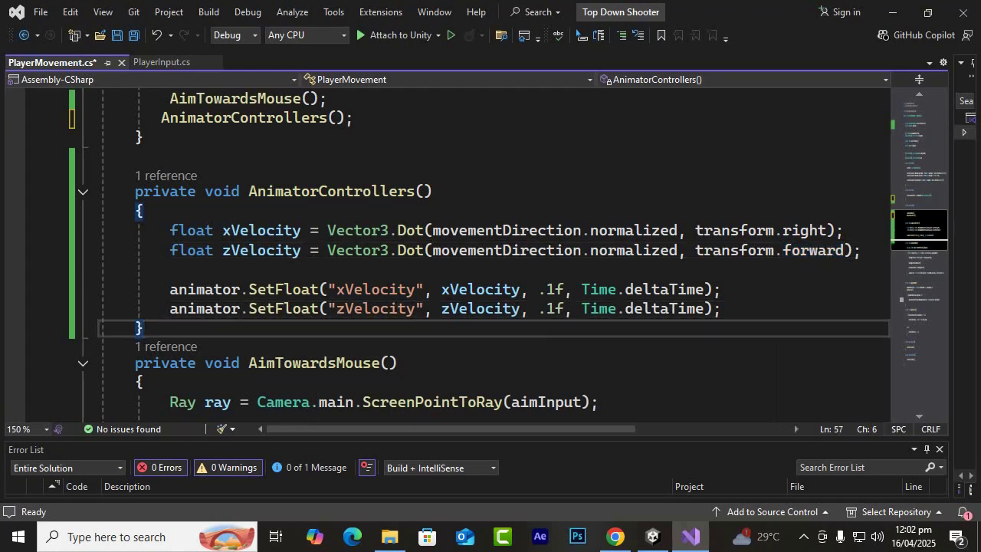
pyautogui.click(450, 288)
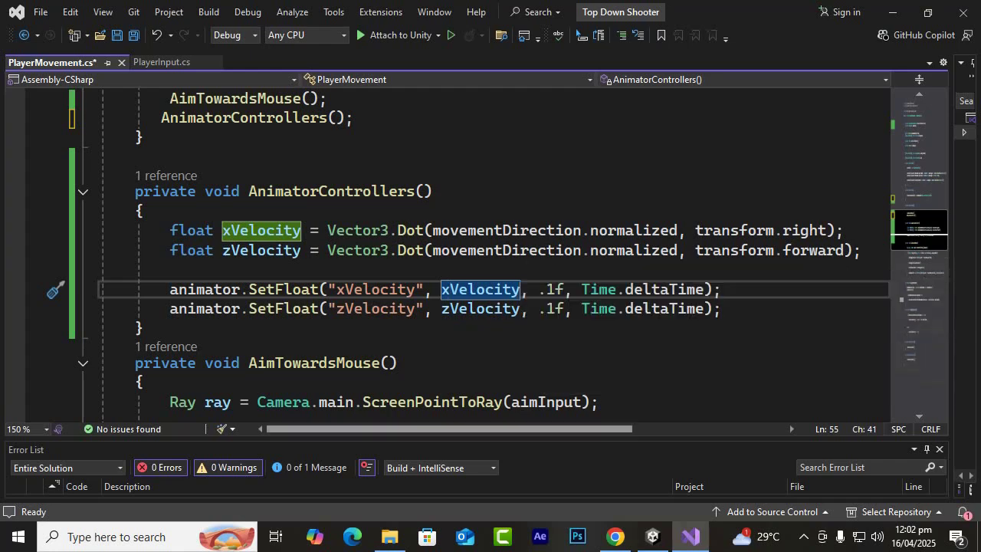
pyautogui.click(491, 308)
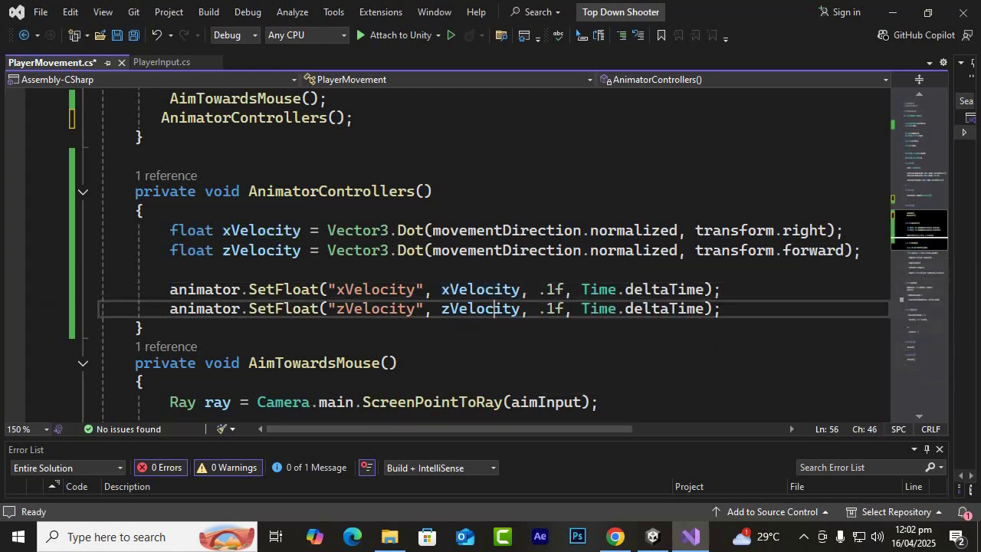
# Examine the .1f and Time.deltaTime arguments of the SetFloat calls, look up the Time class definition and return to PlayerMovement.cs
pyautogui.keyDown('alt'); pyautogui.moveTo(528, 308); pyautogui.dragTo(705, 289); pyautogui.keyUp('alt')
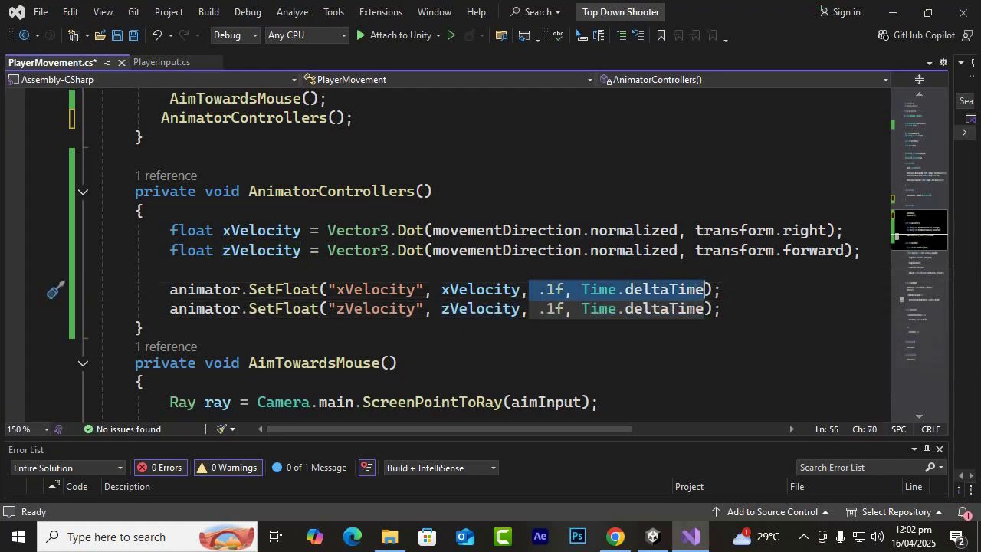
pyautogui.click(540, 269)
pyautogui.moveTo(537, 288); pyautogui.dragTo(554, 288)
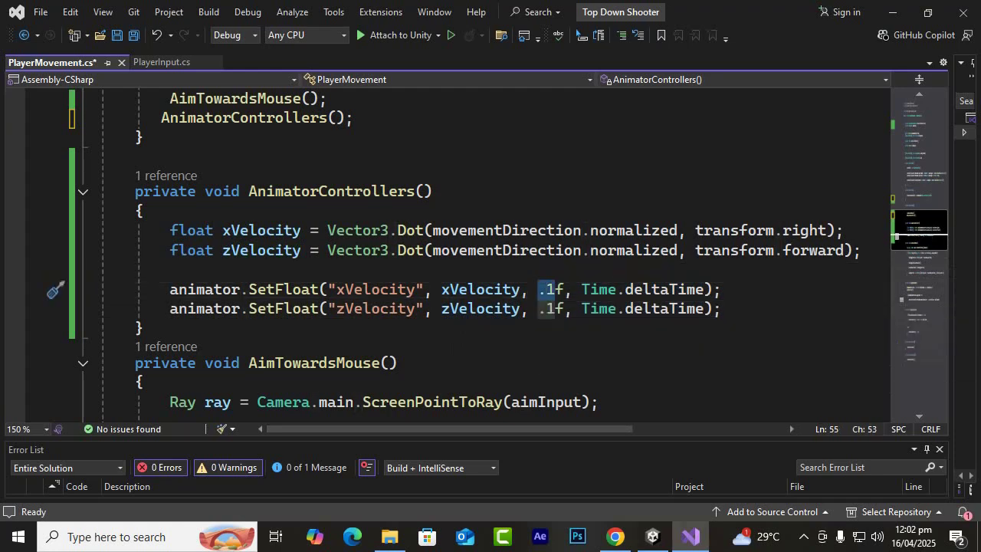
pyautogui.moveTo(616, 289); pyautogui.dragTo(669, 289)
pyautogui.click(669, 289)
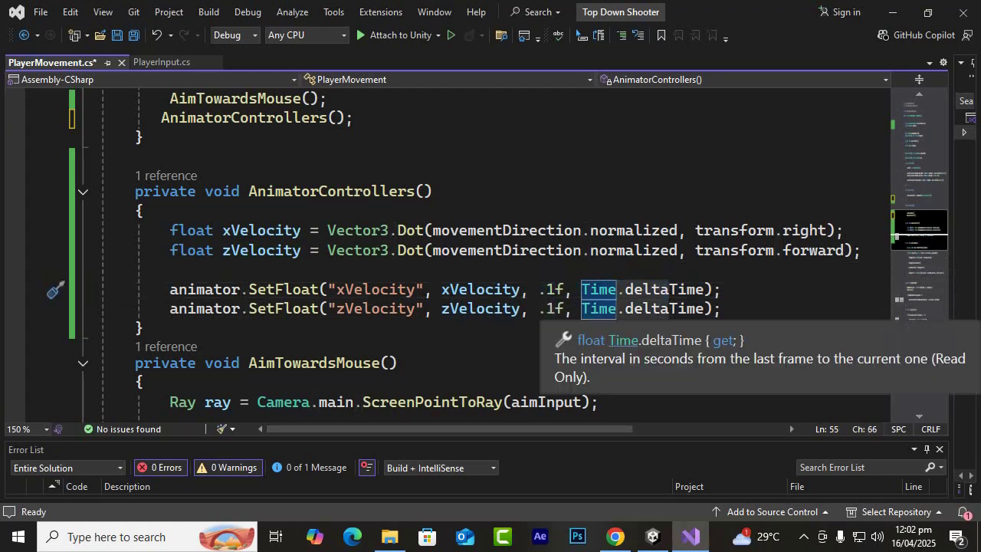
pyautogui.press('F12')
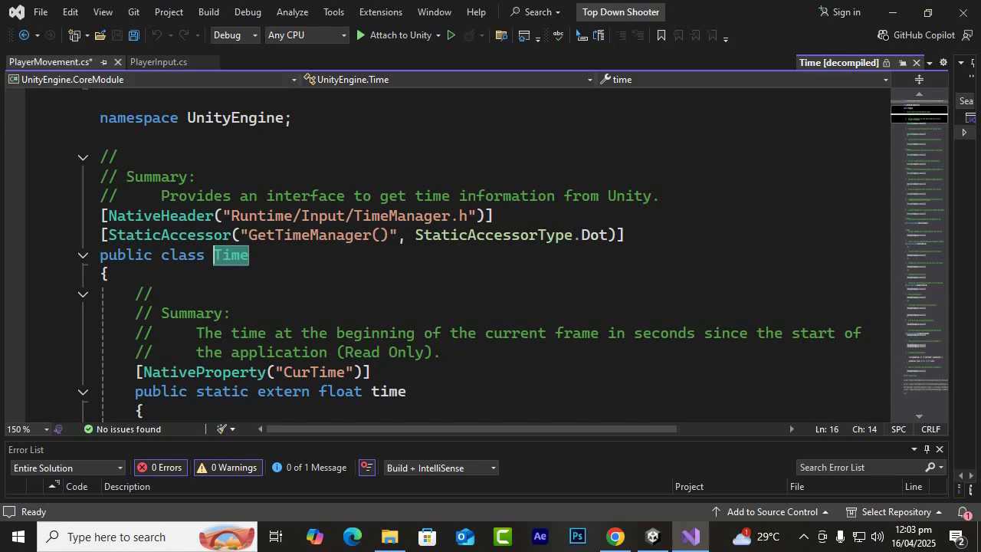
pyautogui.click(51, 61)
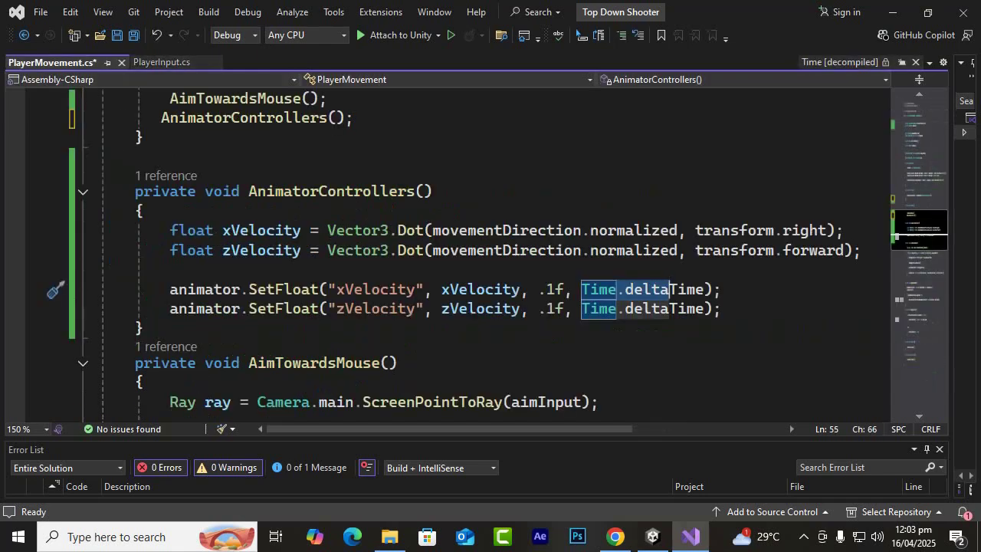
pyautogui.click(668, 321)
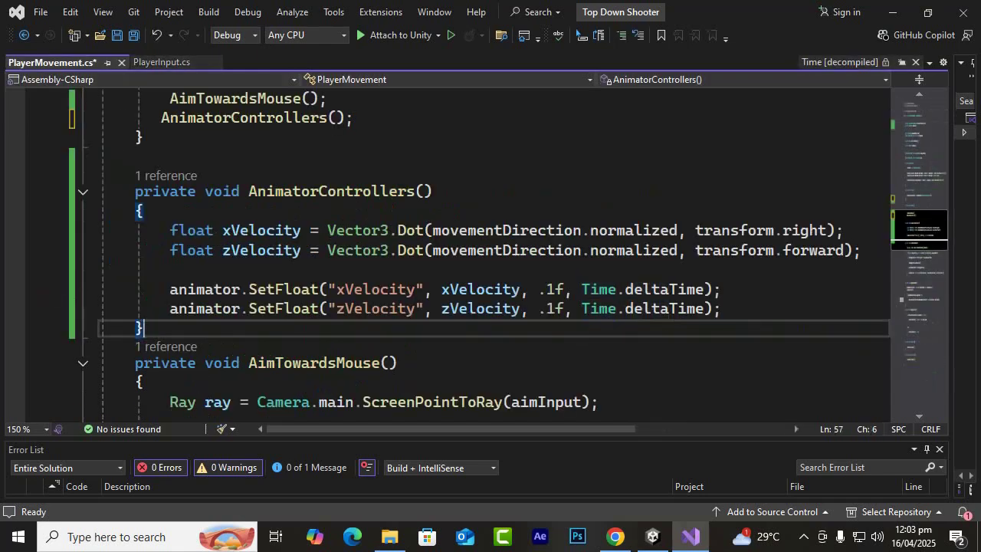
# Check the .1f damping argument in both SetFloat lines and save PlayerMovement.cs
pyautogui.moveTo(554, 290); pyautogui.dragTo(537, 290)
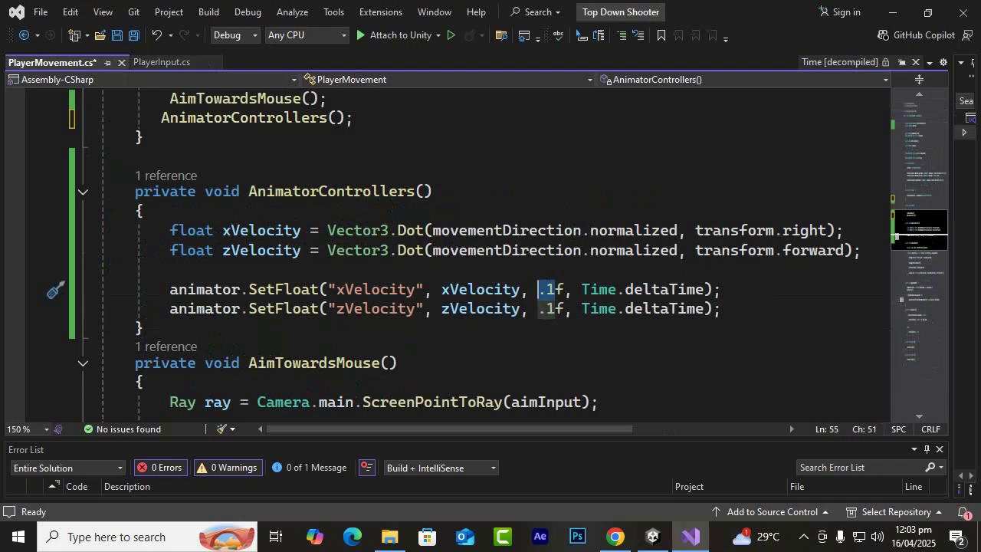
pyautogui.click(557, 308)
pyautogui.moveTo(555, 308); pyautogui.dragTo(538, 308)
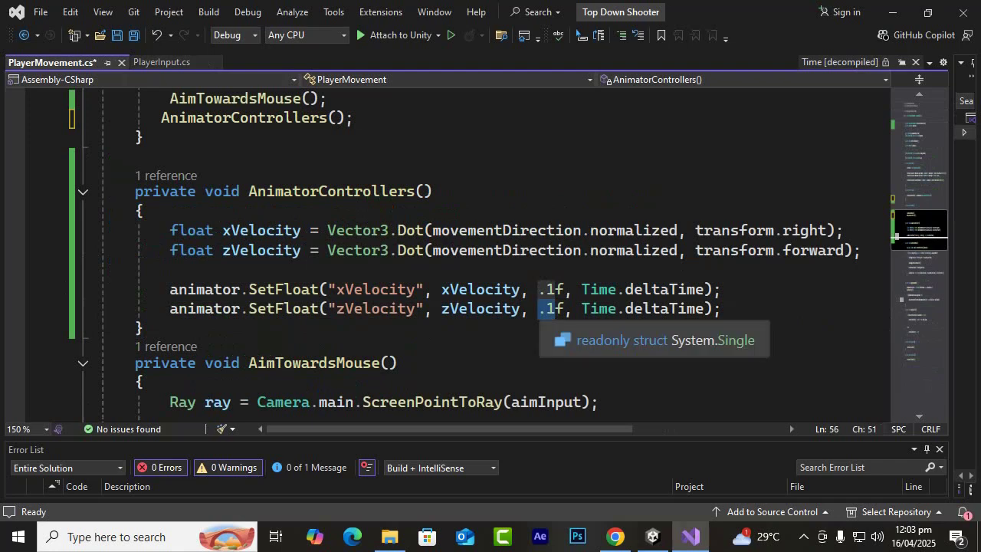
pyautogui.click(143, 328)
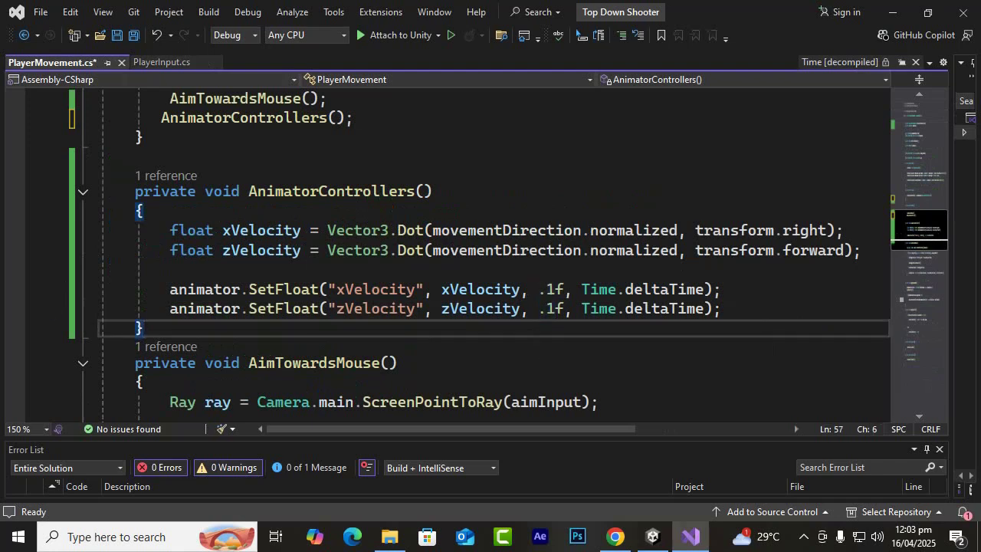
pyautogui.hotkey('ctrl', 's')
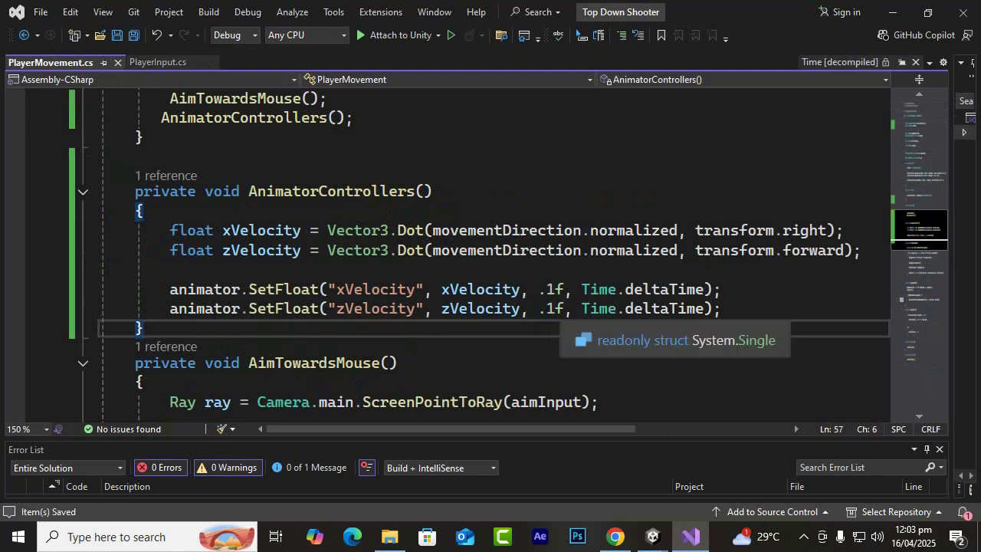
# Review the saved script from the SetFloat damping values through the AnimatorControllers call in Update up to the Awake method
pyautogui.moveTo(554, 308); pyautogui.dragTo(538, 289)
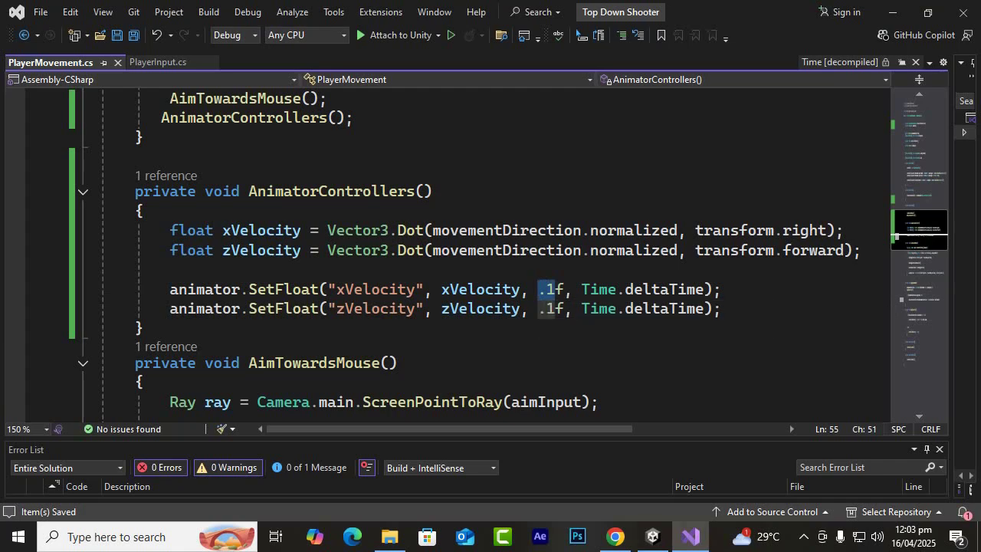
pyautogui.scroll(-1, 460, 260)
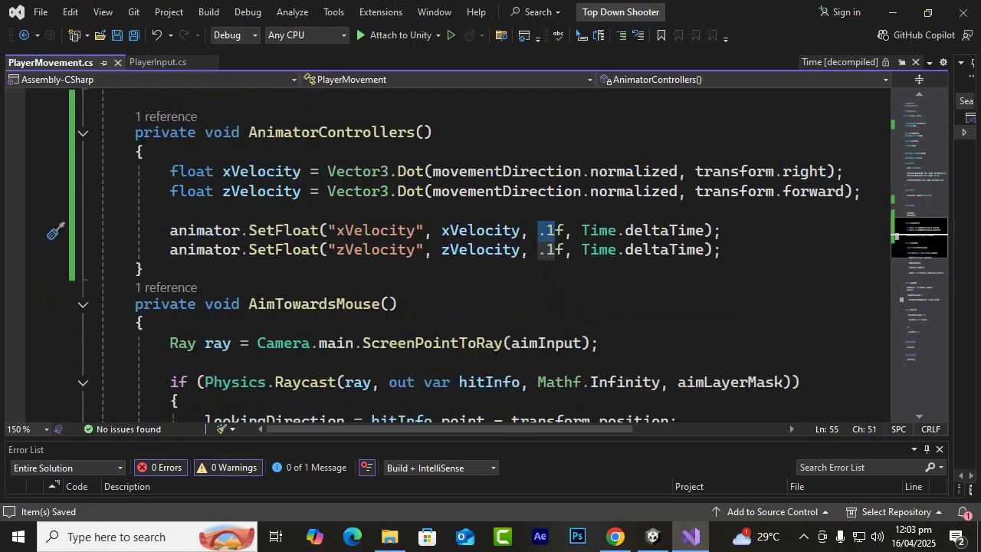
pyautogui.scroll(2, 459, 260)
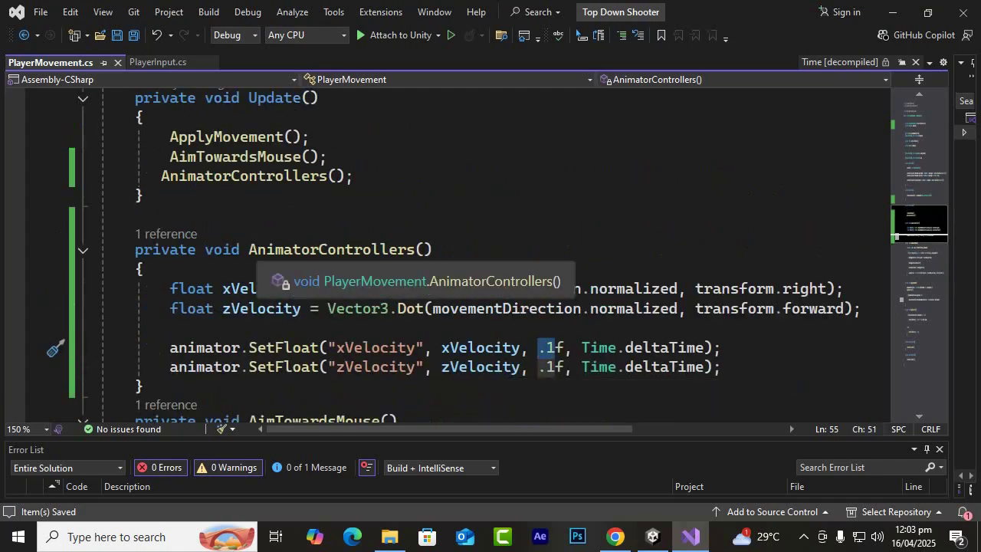
pyautogui.click(258, 250)
pyautogui.scroll(2, 441, 306)
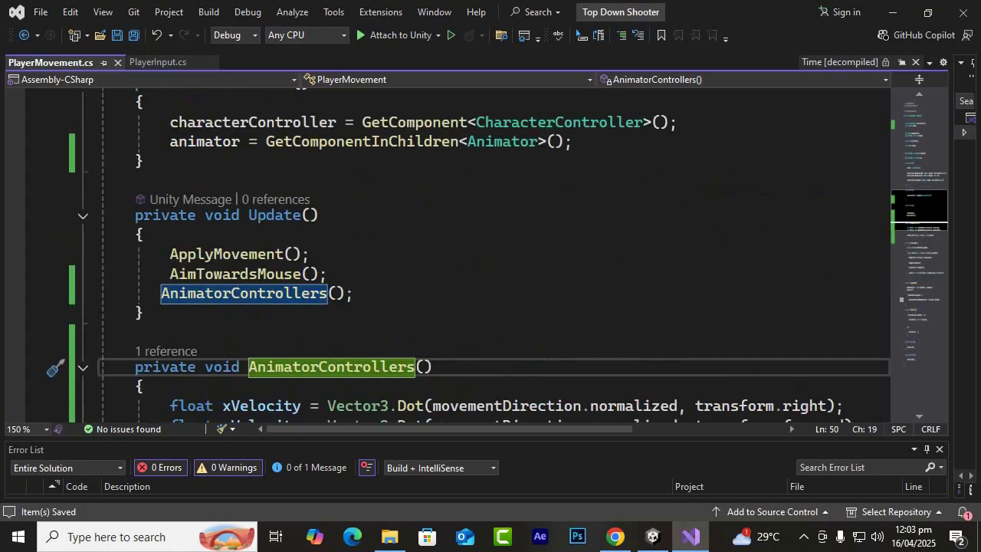
pyautogui.click(301, 293)
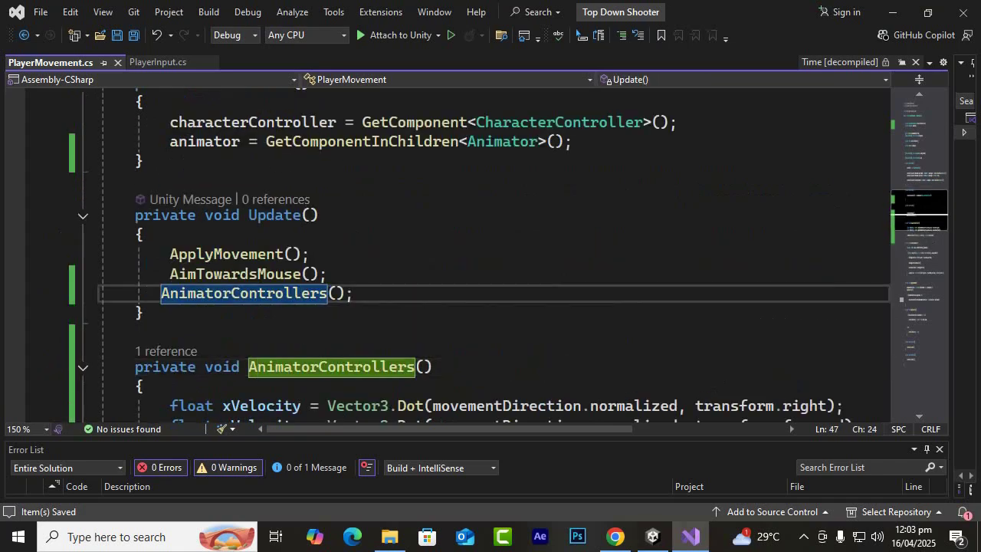
pyautogui.scroll(4, 460, 261)
pyautogui.scroll(1, 459, 261)
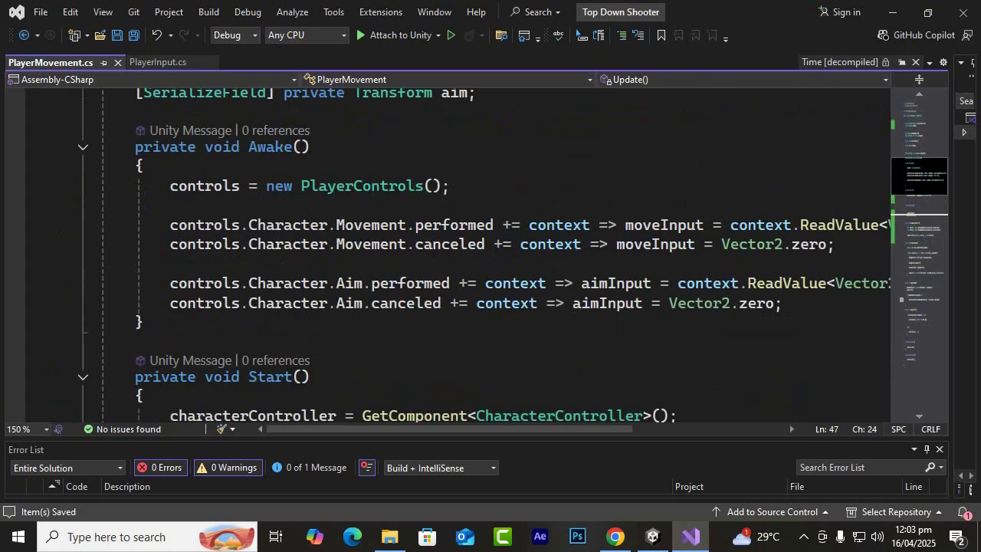
# Review the animator assignment in the Start method and the private Animator animator declaration at the head of the PlayerMovement class
pyautogui.scroll(-1, 460, 261)
pyautogui.moveTo(170, 375); pyautogui.dragTo(572, 376)
pyautogui.scroll(3, 460, 261)
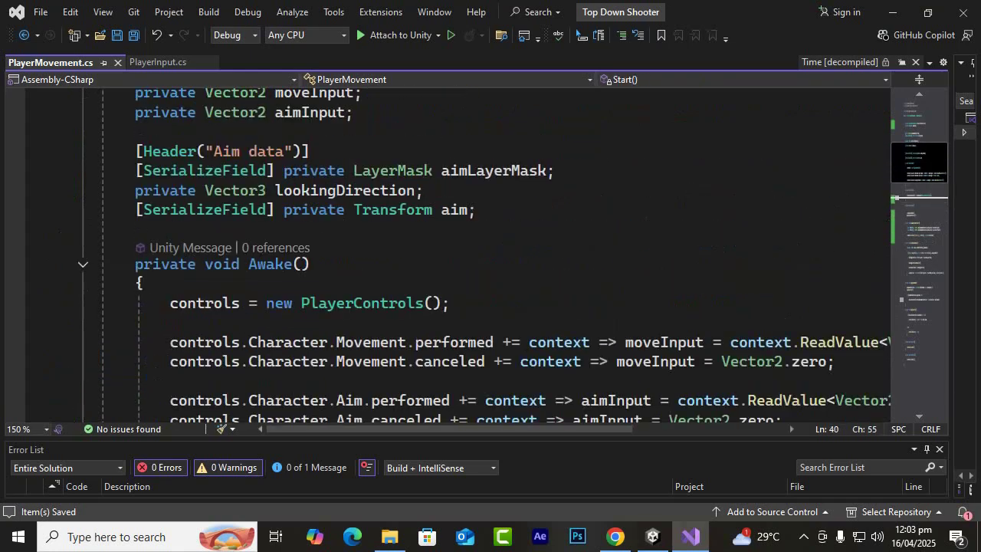
pyautogui.scroll(3, 460, 307)
pyautogui.scroll(2, 460, 306)
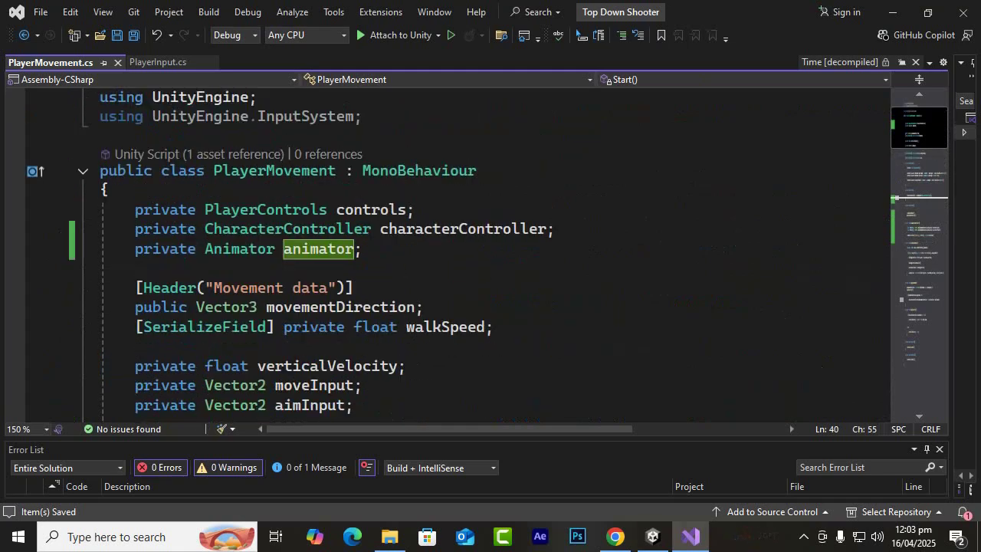
pyautogui.moveTo(361, 248); pyautogui.dragTo(135, 248)
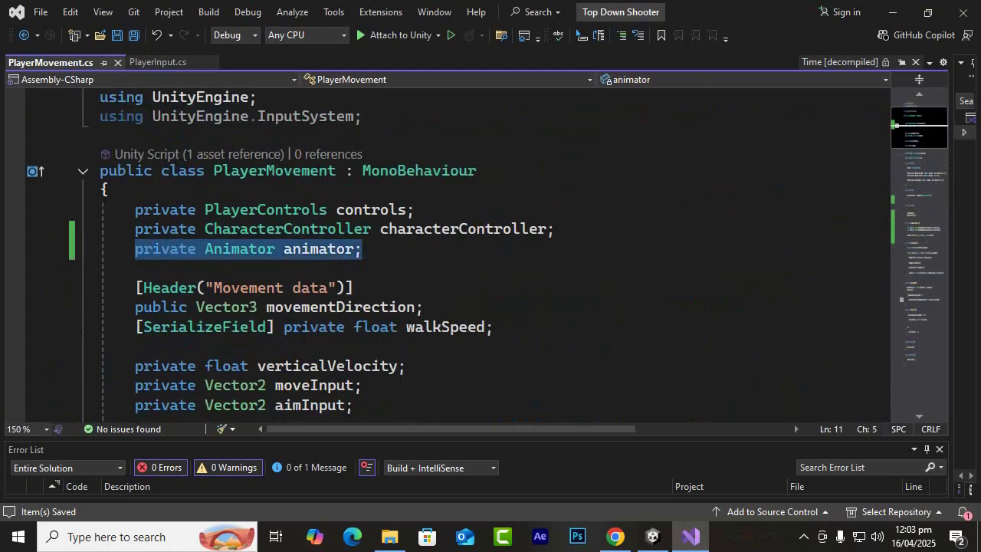
pyautogui.click(804, 536)
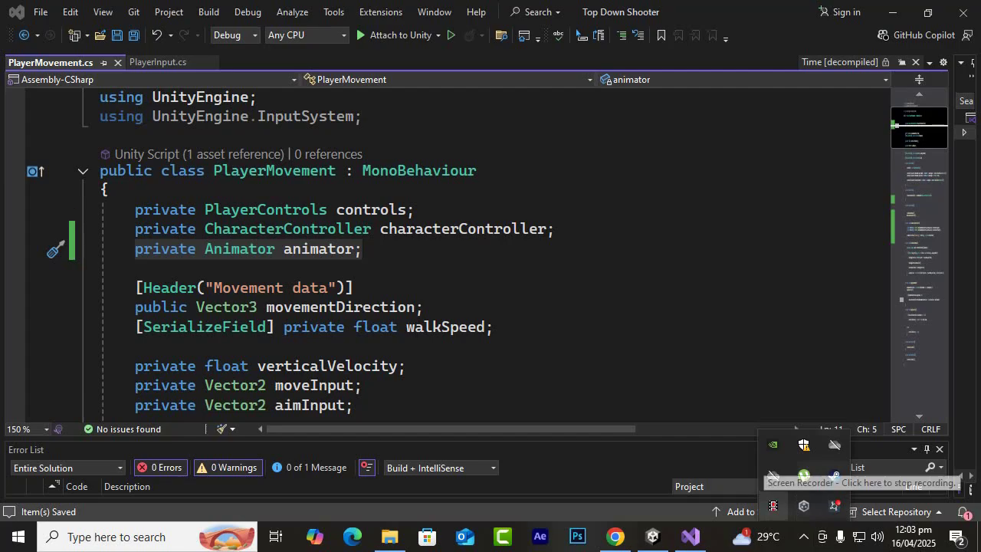
pyautogui.click(354, 287)
# Switch to Unity, run Level01 in play mode and walk the player forward, backward, right and left to test the walk animations
pyautogui.click(652, 536)
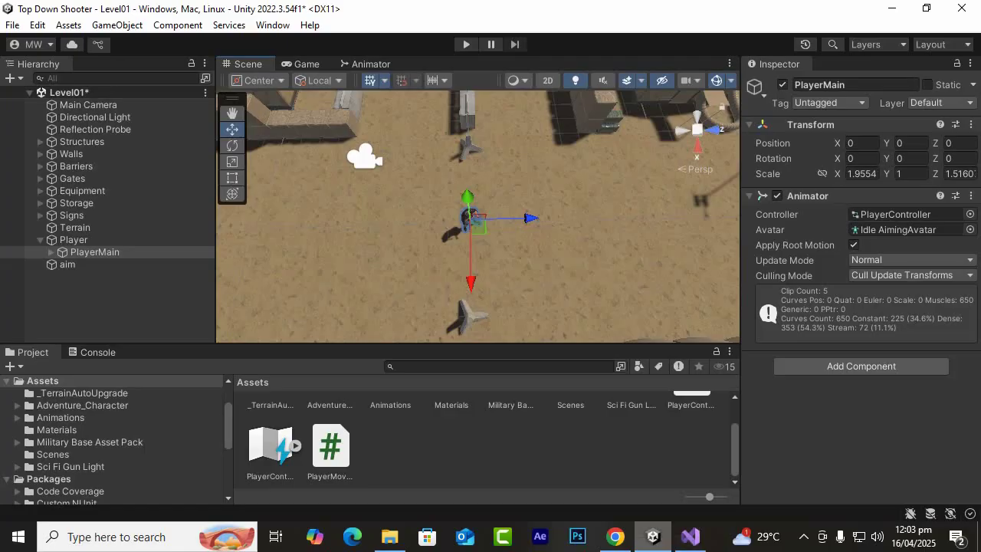
pyautogui.click(465, 44)
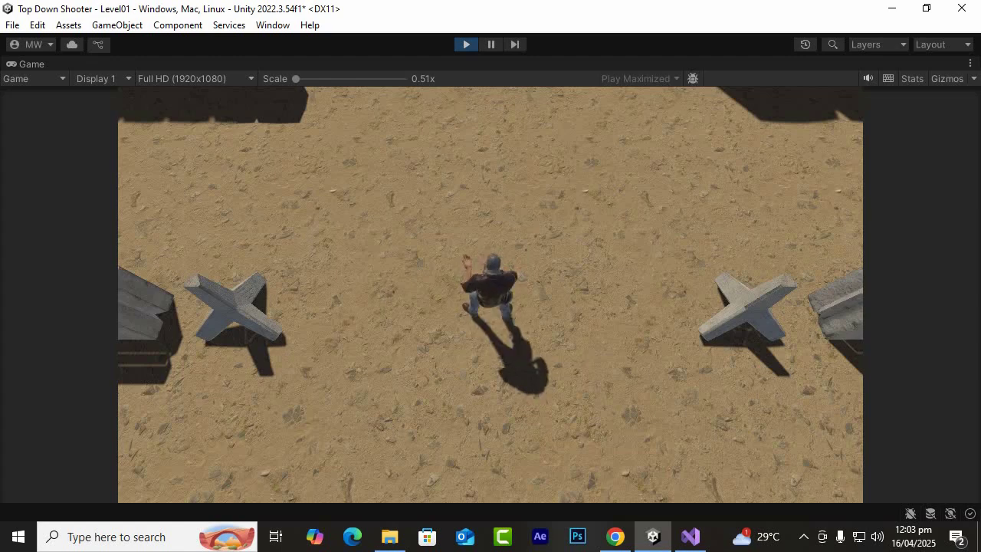
pyautogui.press('w')
pyautogui.press('s')
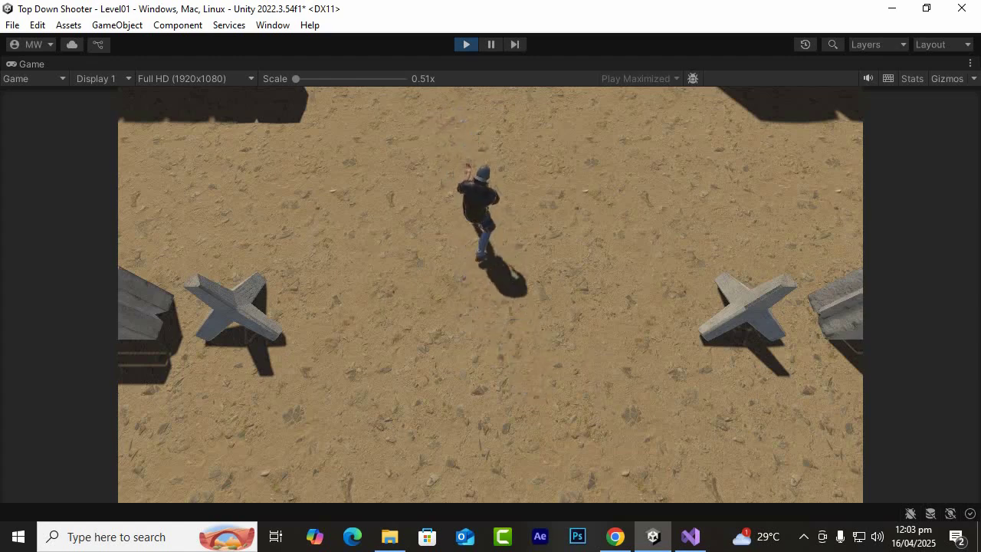
pyautogui.press('w')
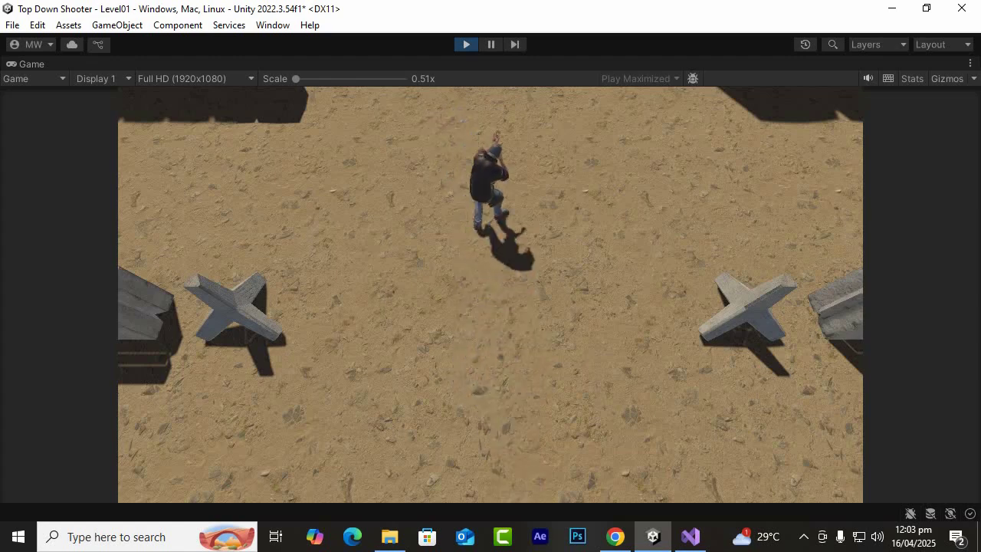
pyautogui.press('s')
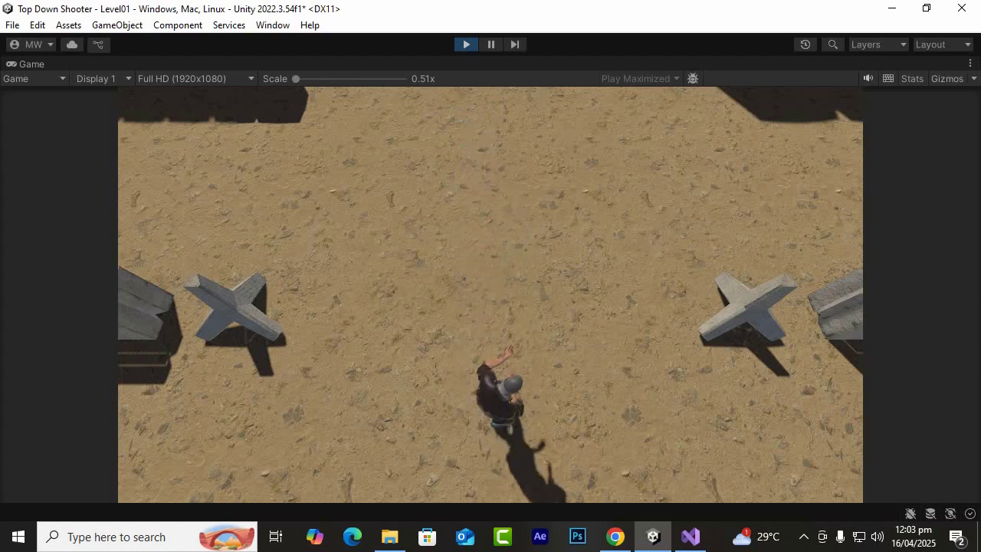
pyautogui.press('d')
pyautogui.press('a')
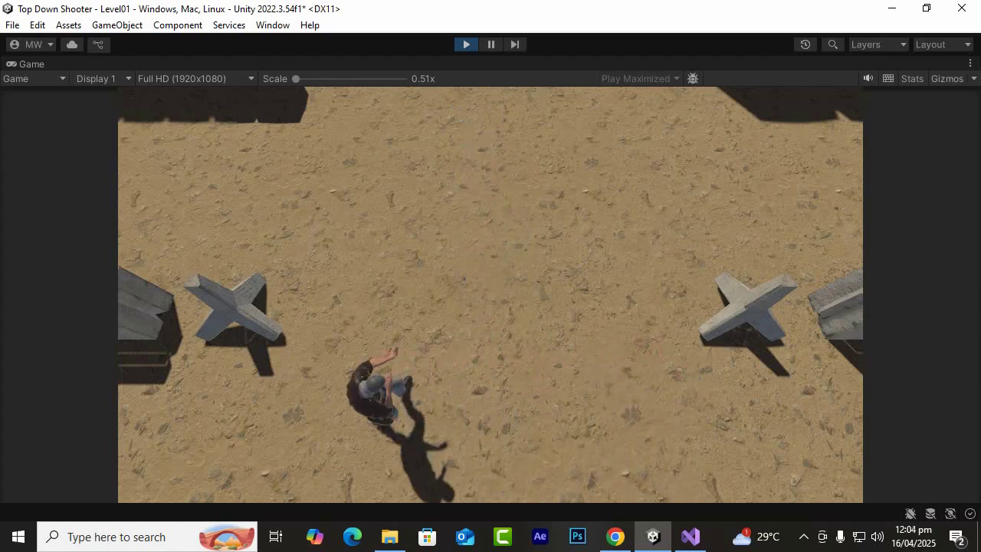
# Walk the player around the arena with rapidly changing, mixed directions to test the blend transitions while aiming, and stop play mode
pyautogui.press('w')
pyautogui.press('d')
pyautogui.press('s')
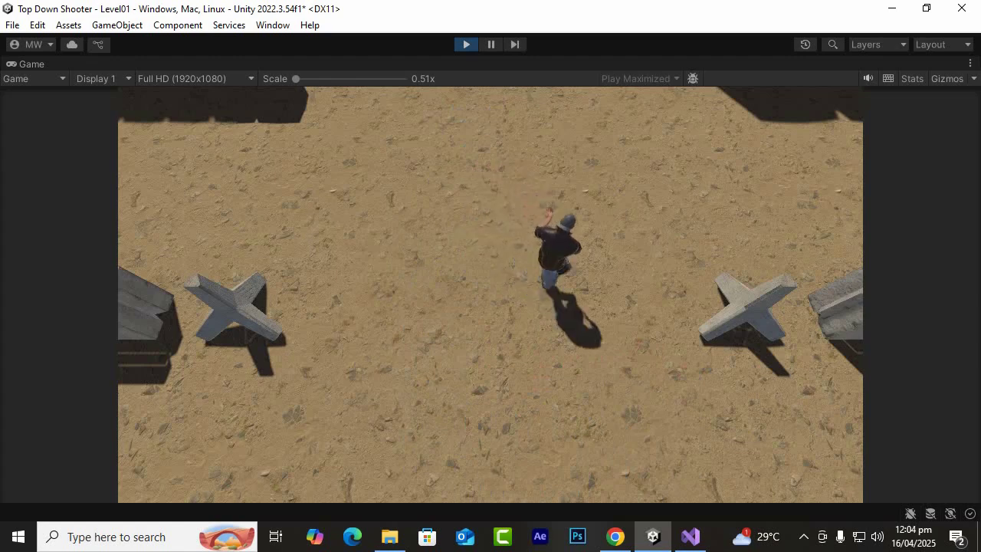
pyautogui.press('a')
pyautogui.press('d')
pyautogui.press('w')
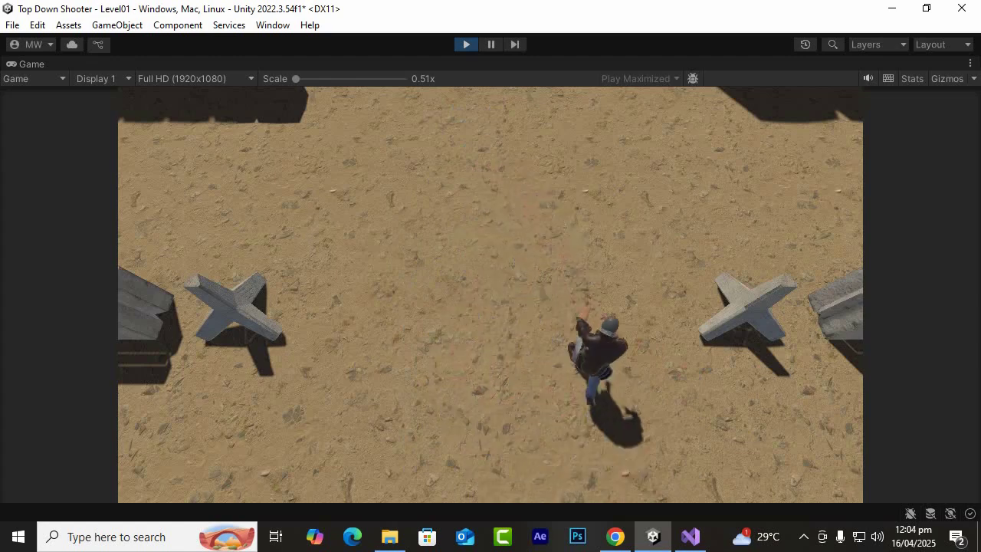
pyautogui.press('a')
pyautogui.press('s')
pyautogui.press('w')
pyautogui.press('d')
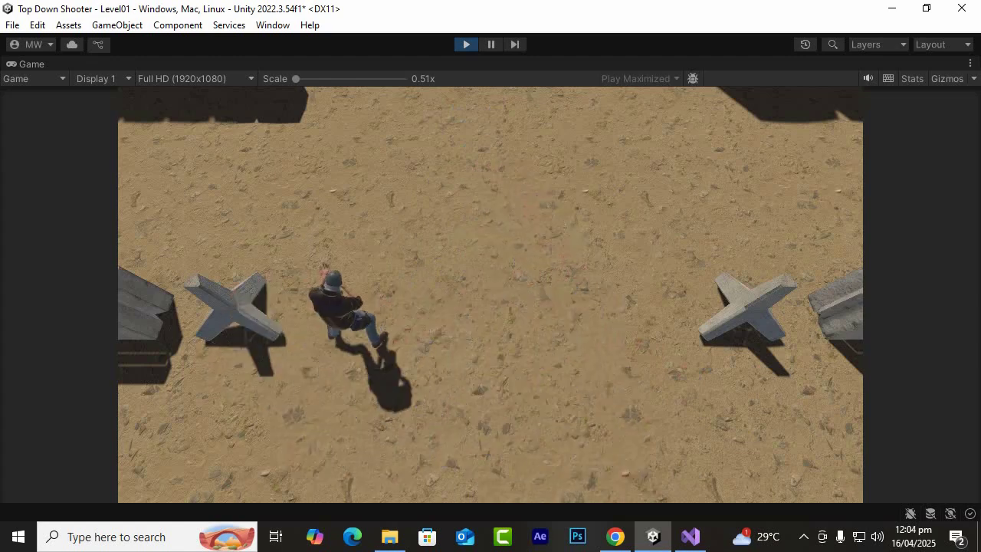
pyautogui.press('s')
pyautogui.press('a')
pyautogui.press('w')
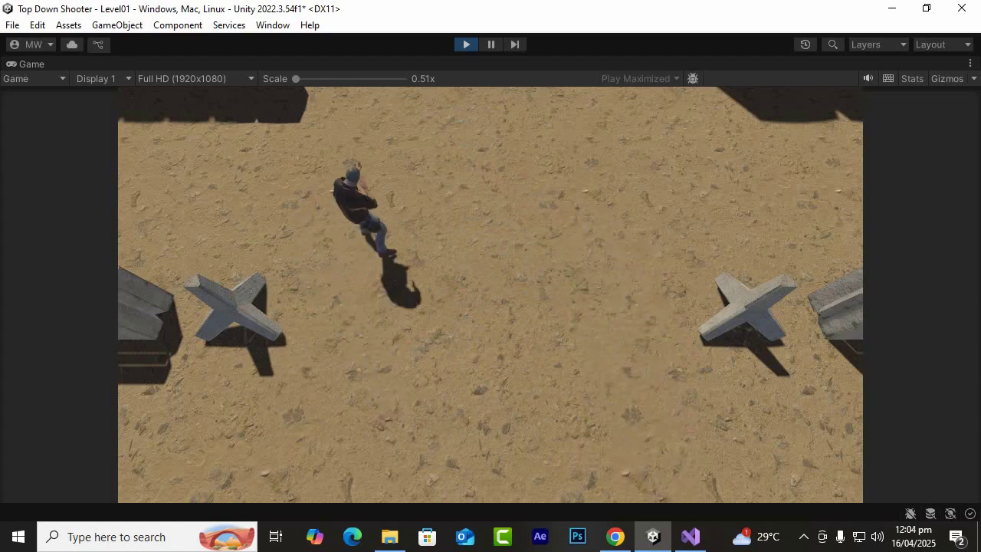
pyautogui.press('d')
pyautogui.press('s')
pyautogui.press('a')
pyautogui.press('w')
pyautogui.press('d')
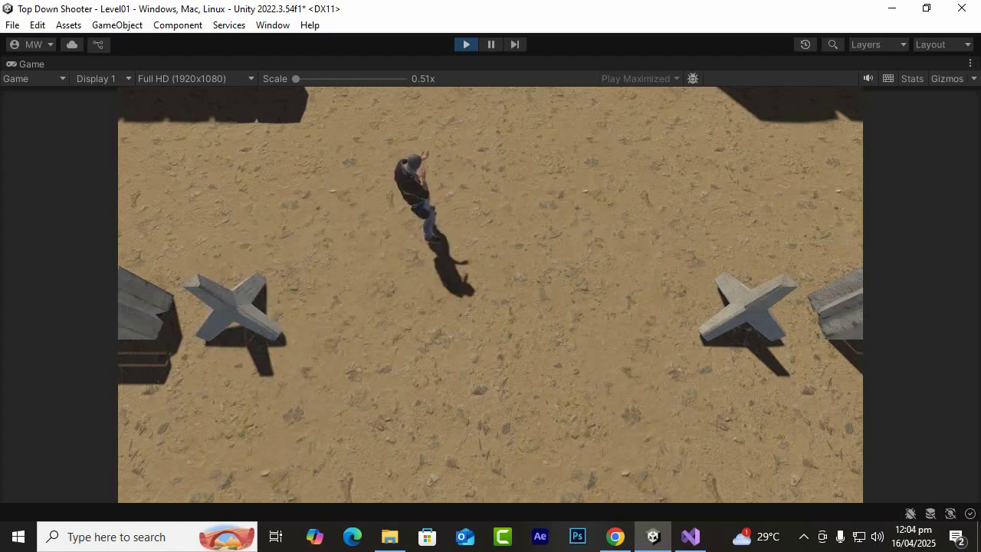
pyautogui.press('s')
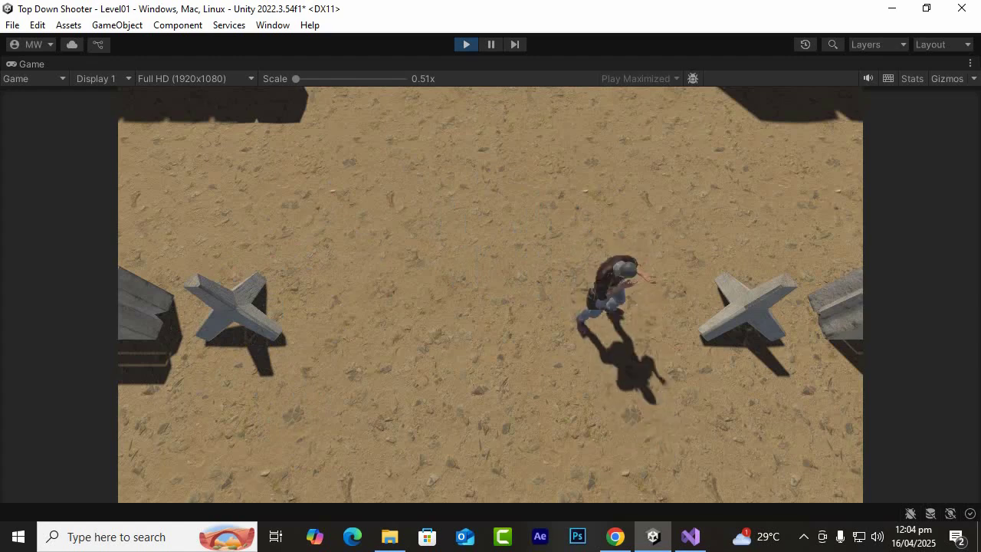
pyautogui.press('a')
pyautogui.press('w')
pyautogui.press('d')
pyautogui.press('s')
pyautogui.press('w')
pyautogui.press('d')
pyautogui.press('a')
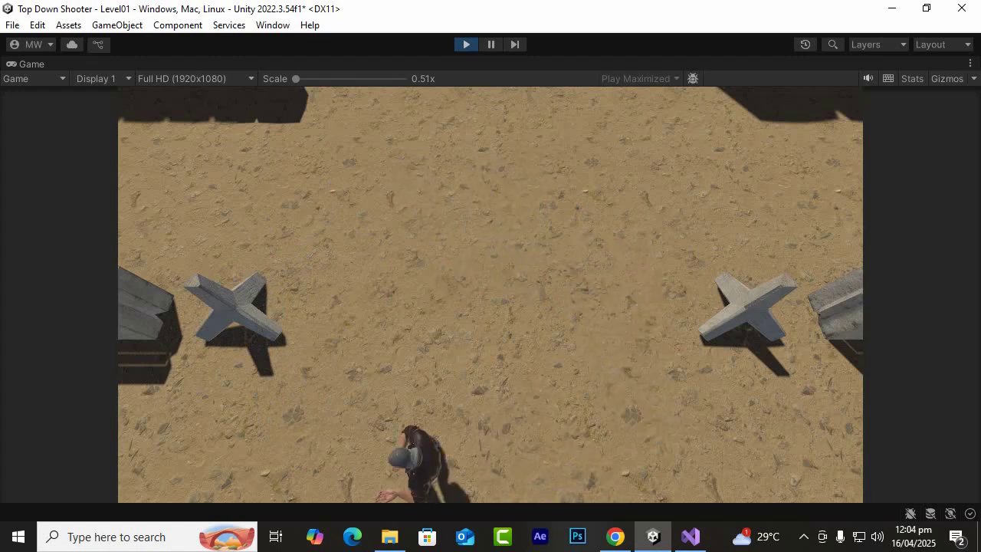
pyautogui.press('w')
pyautogui.press('d')
pyautogui.press('s')
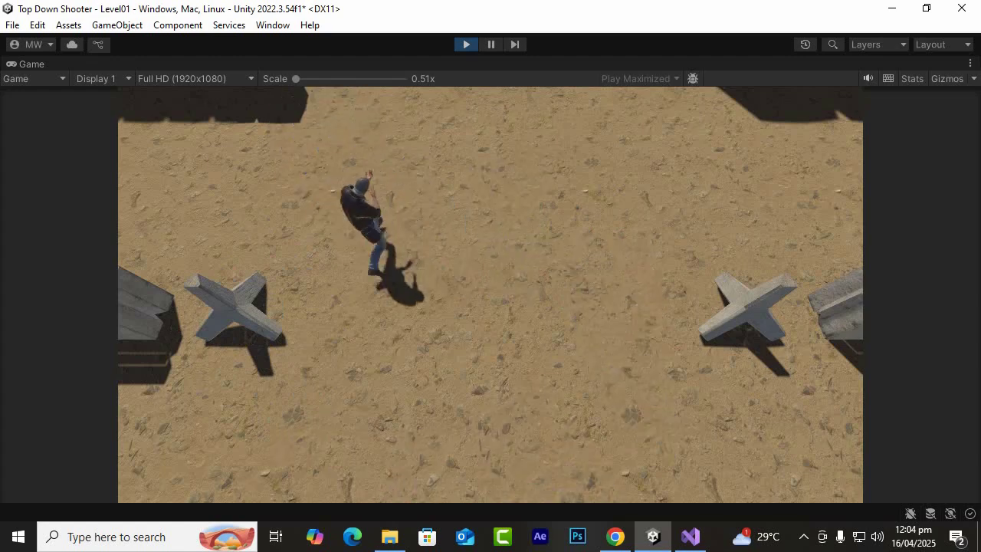
pyautogui.press('d')
pyautogui.press('w')
pyautogui.press('d')
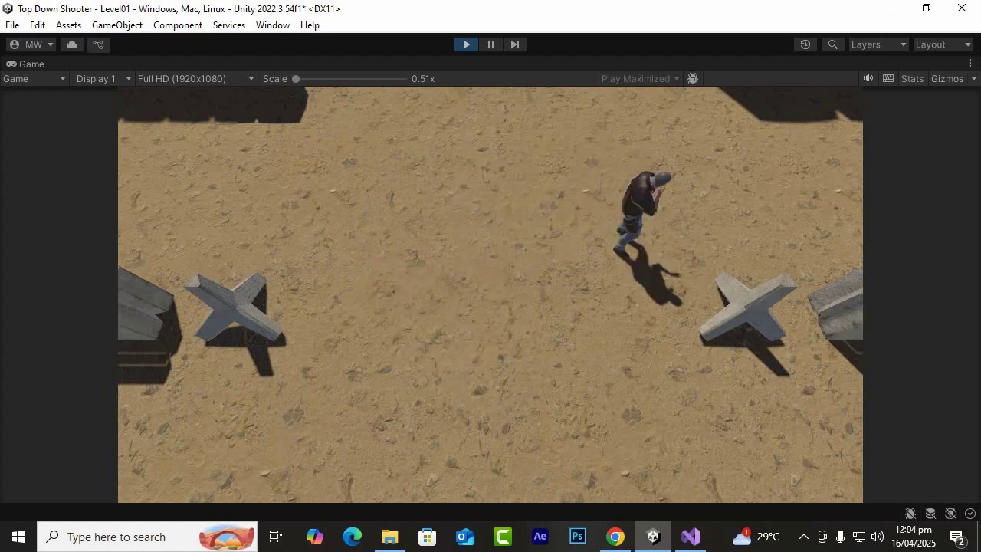
pyautogui.press('s')
pyautogui.press('a')
pyautogui.press('d')
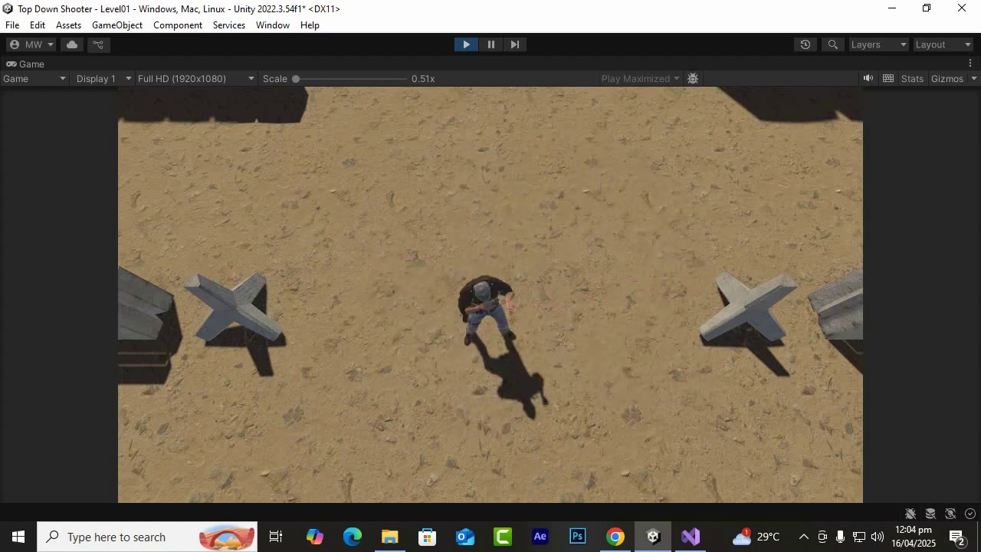
pyautogui.press('w')
pyautogui.press('a')
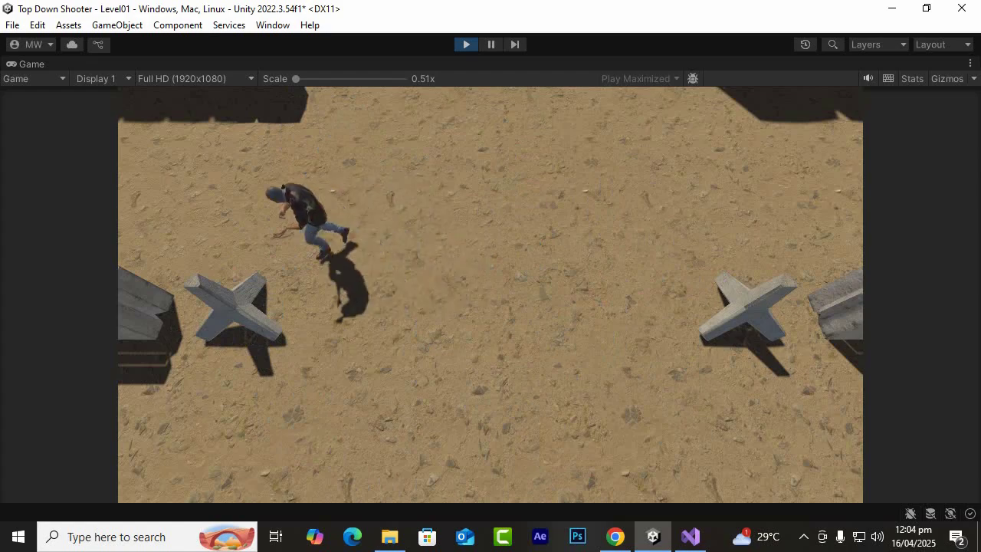
pyautogui.press('s')
pyautogui.press('d')
pyautogui.press('w')
pyautogui.hotkey('ctrl', 'p')
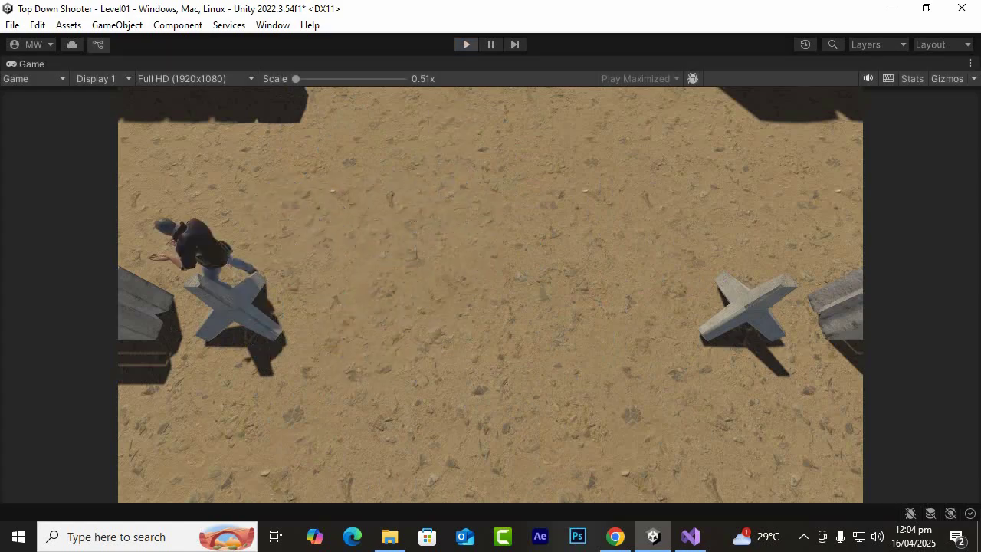